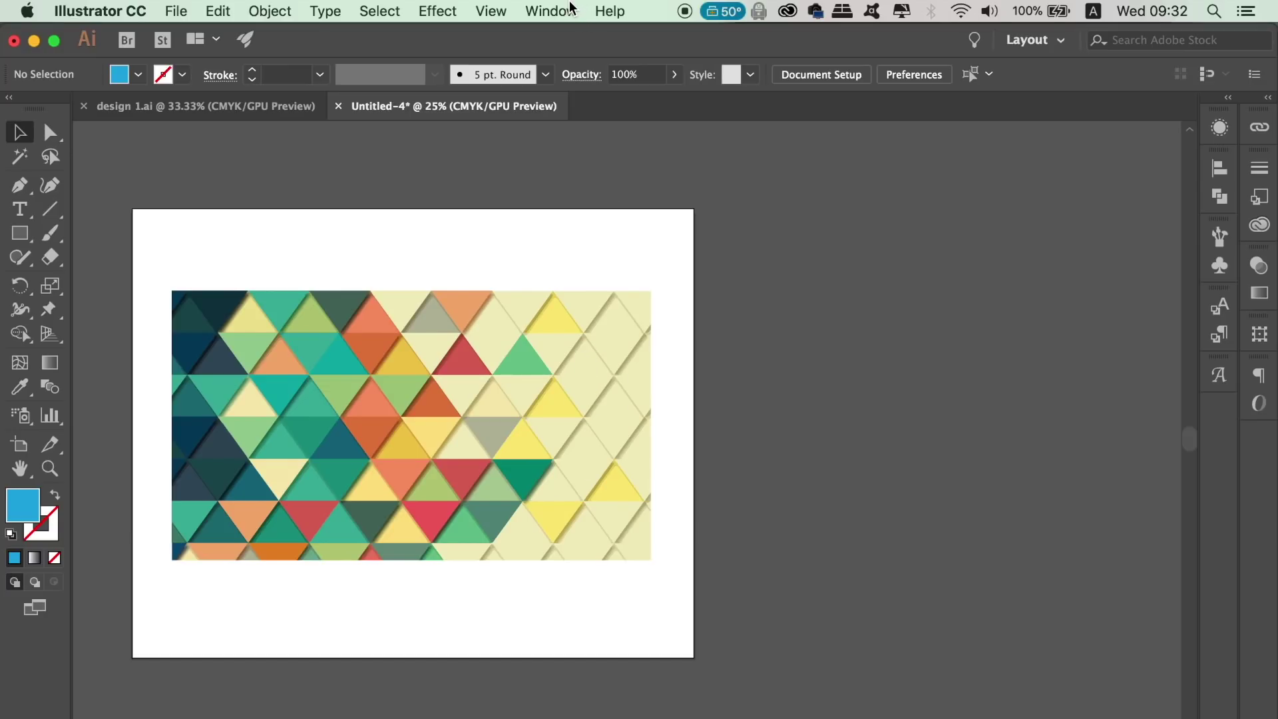
Switch to the Eyedropper tool with the I shortcut.
key(i)
key(i)
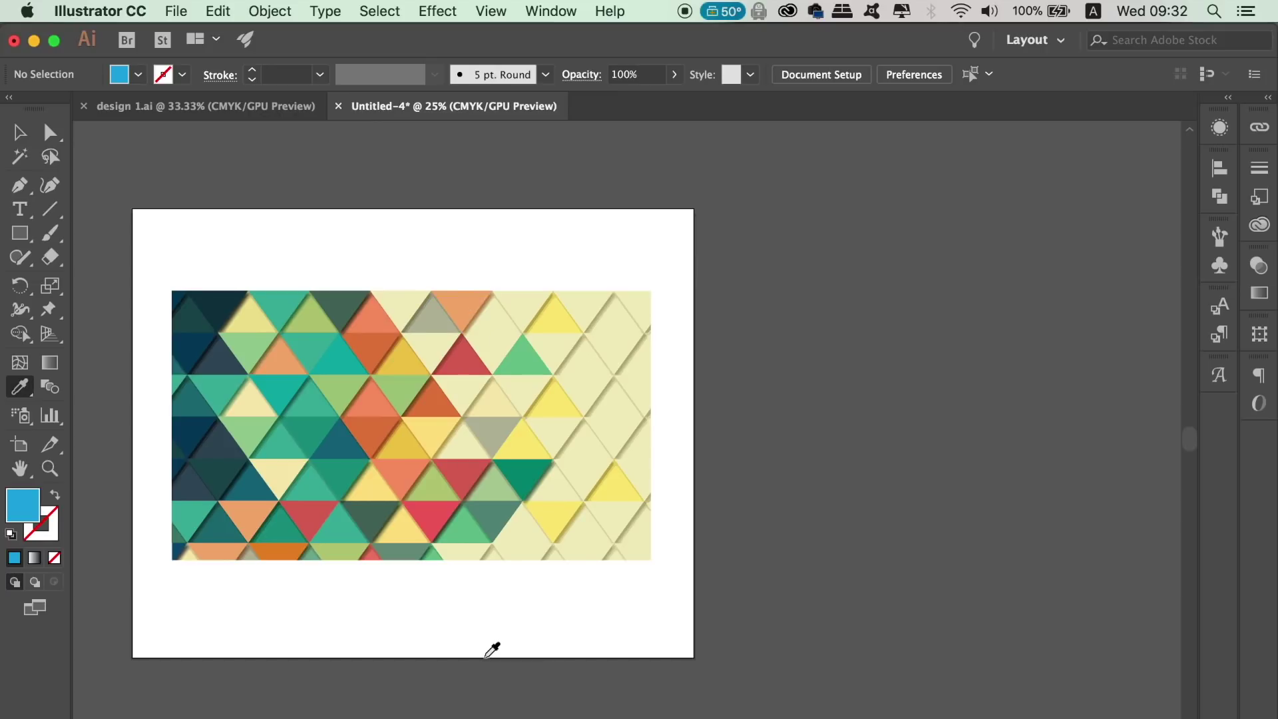
Sample the green triangle as the fill and place the Color Guide right of the artboard.
click(312, 395)
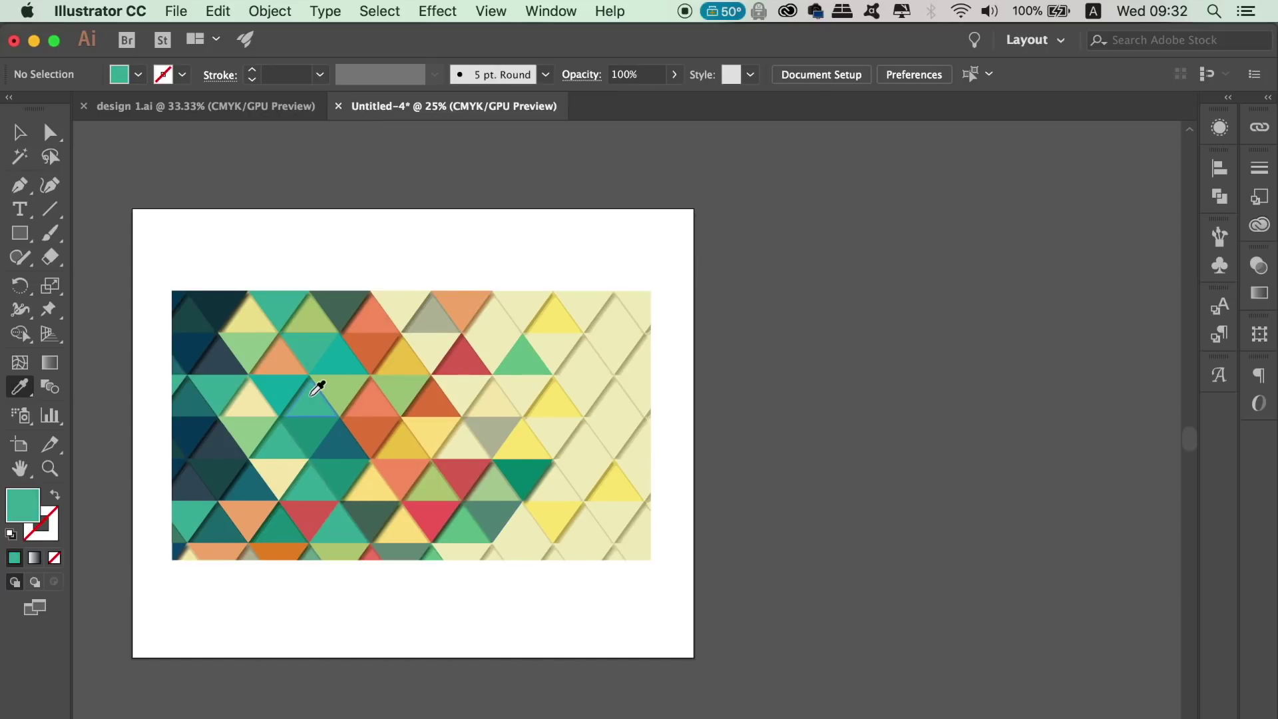
click(572, 10)
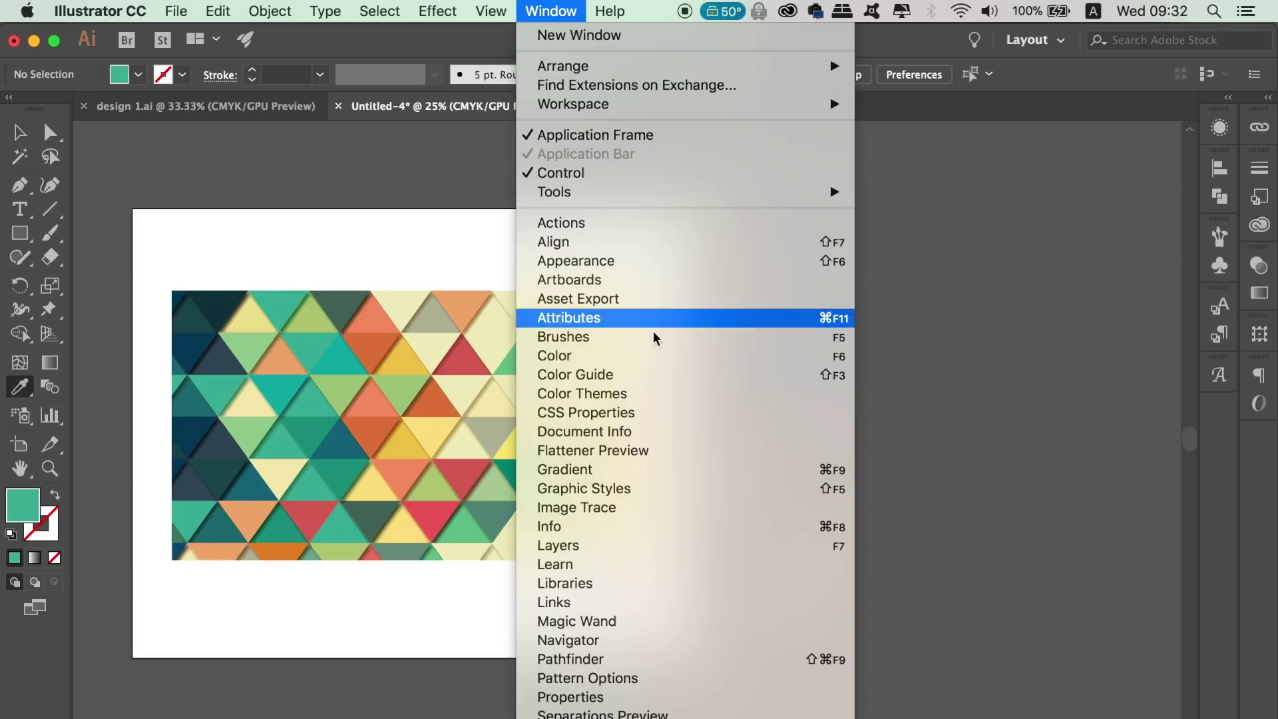
click(656, 381)
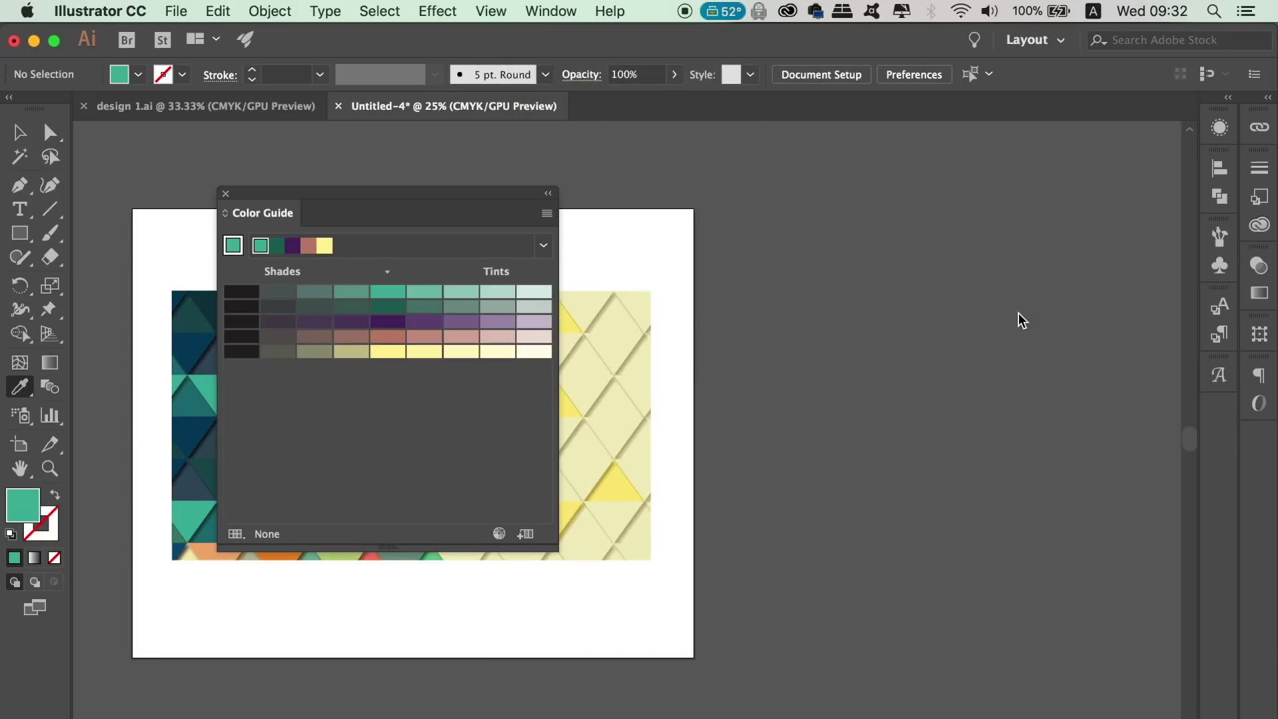
drag(442, 193, 1001, 198)
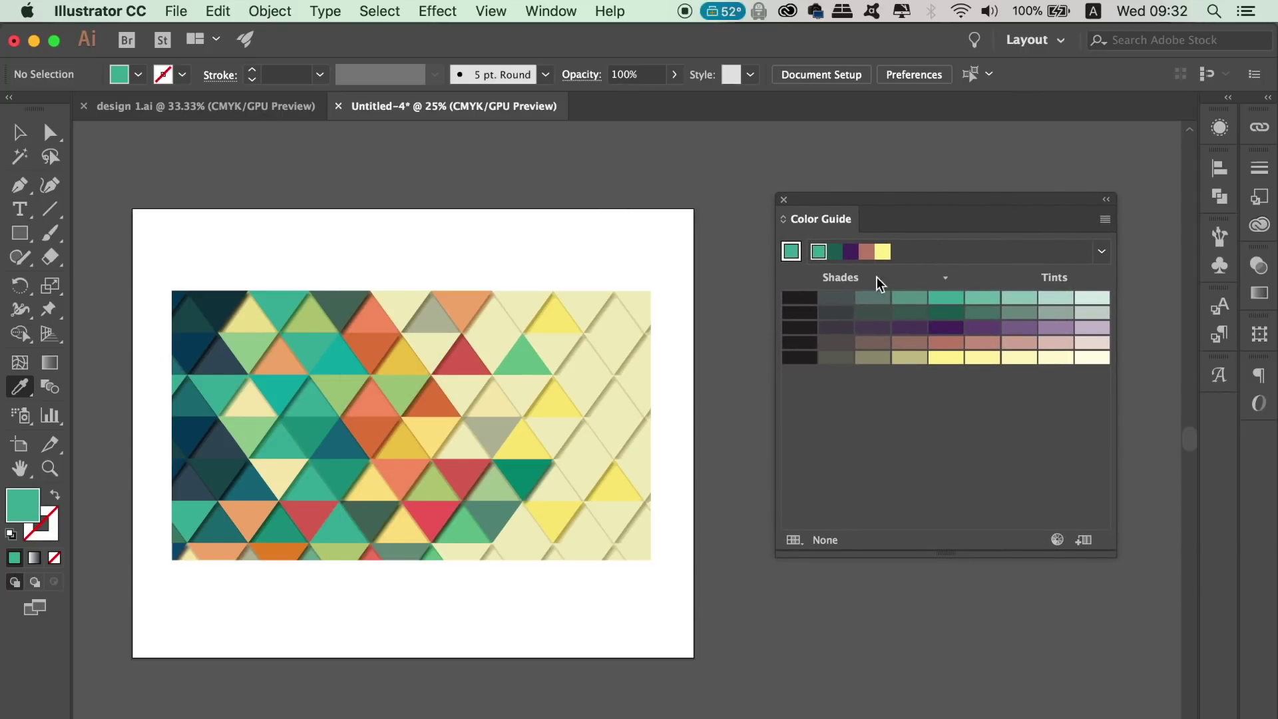
Change the Color Guide harmony rule to Analogous 2 for teal, blue and green tints.
click(1101, 251)
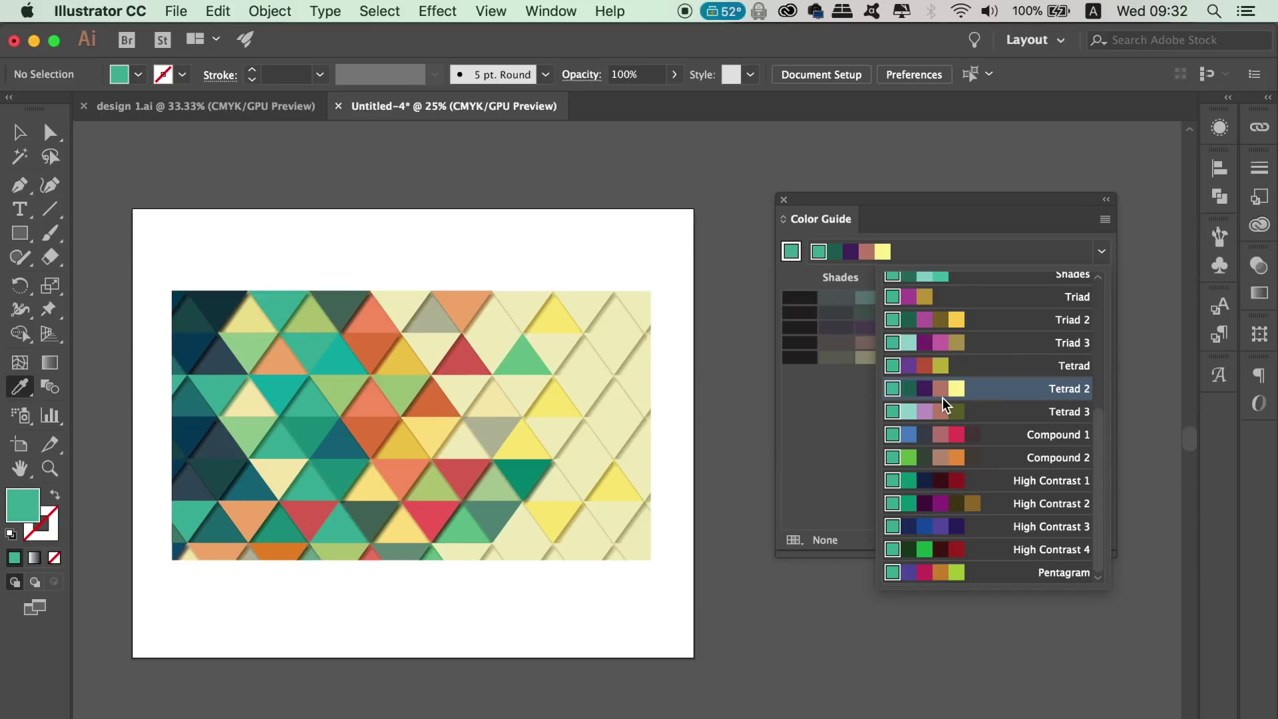
drag(1099, 430, 1095, 303)
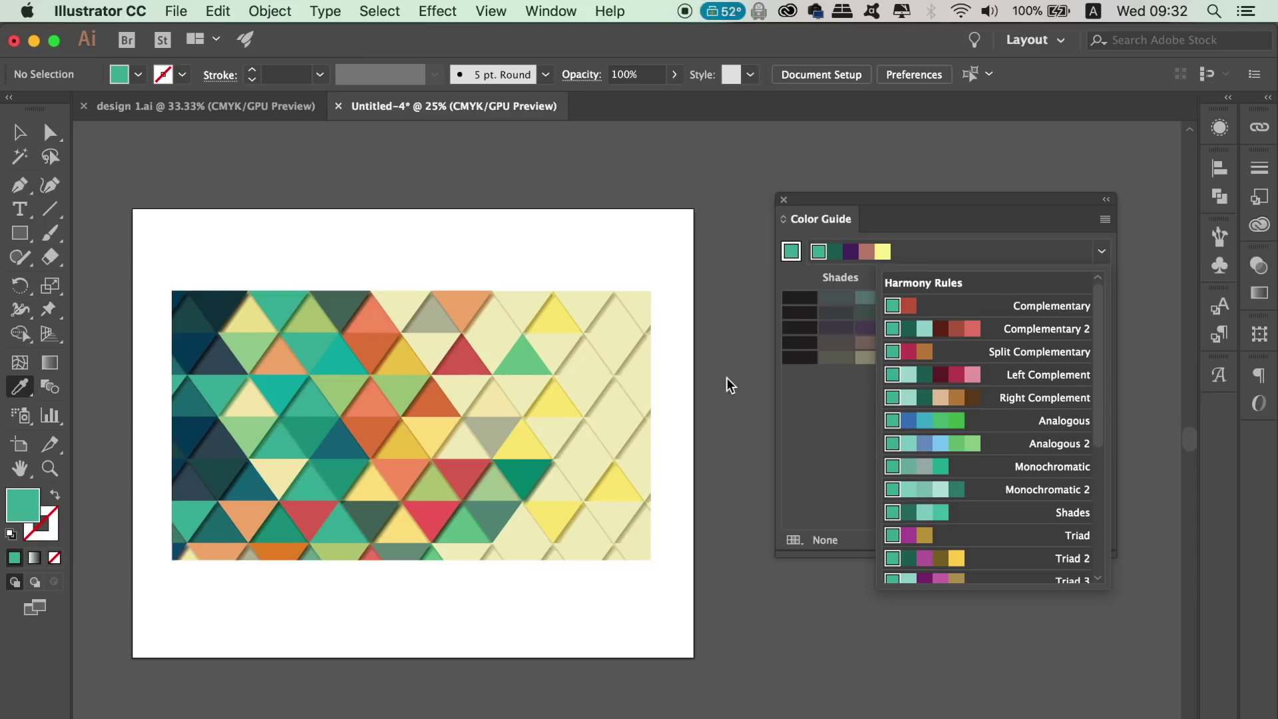
click(1015, 444)
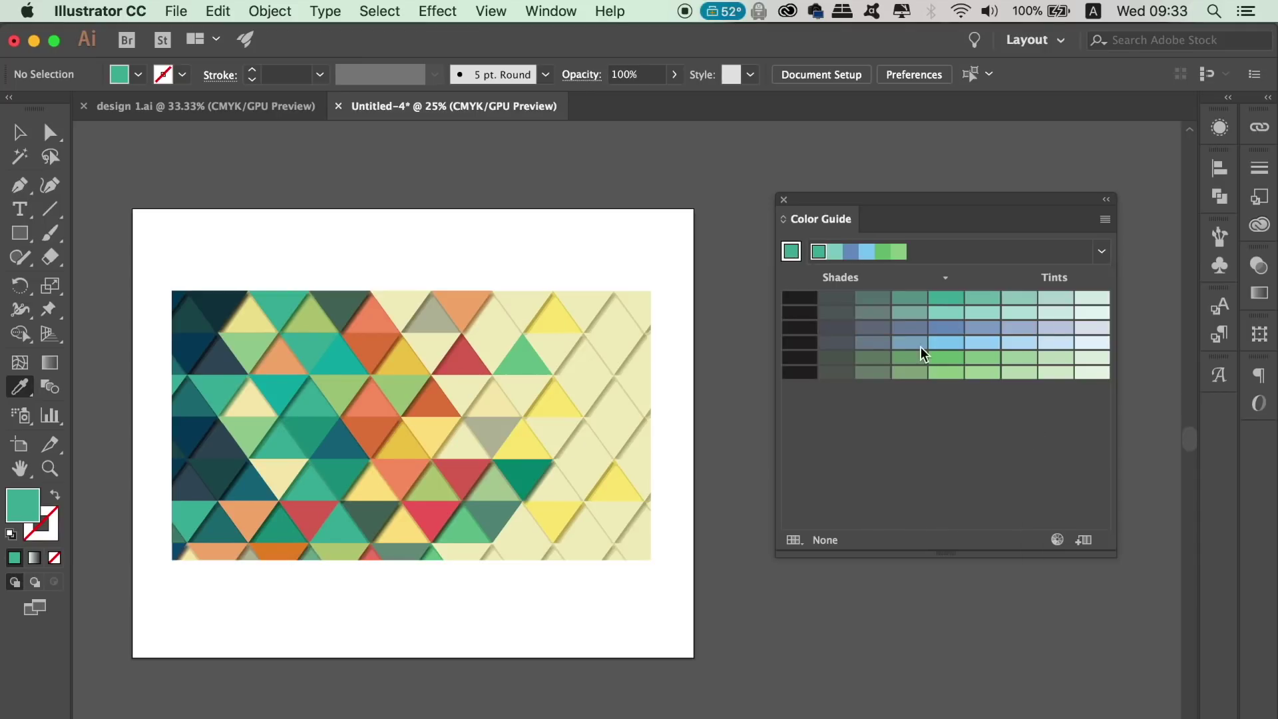
click(19, 132)
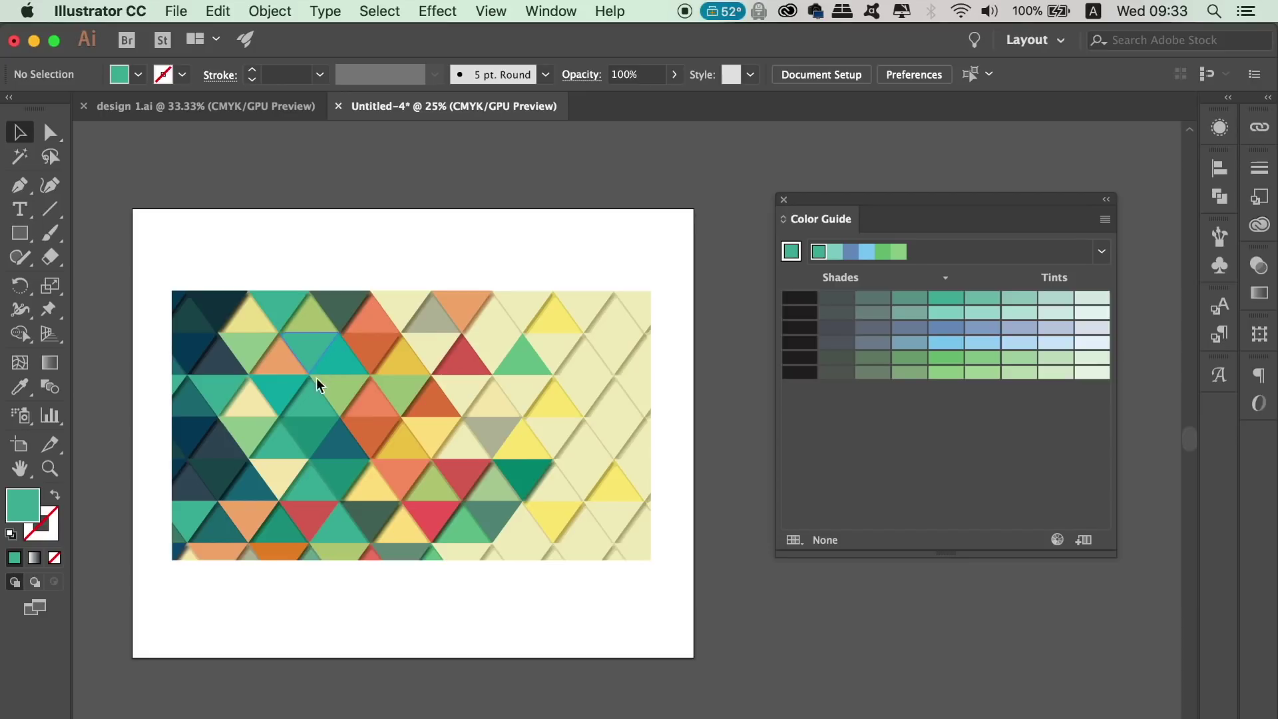
Select five pale triangles and fill them with a blue from the Color Guide.
shift+click(562, 299)
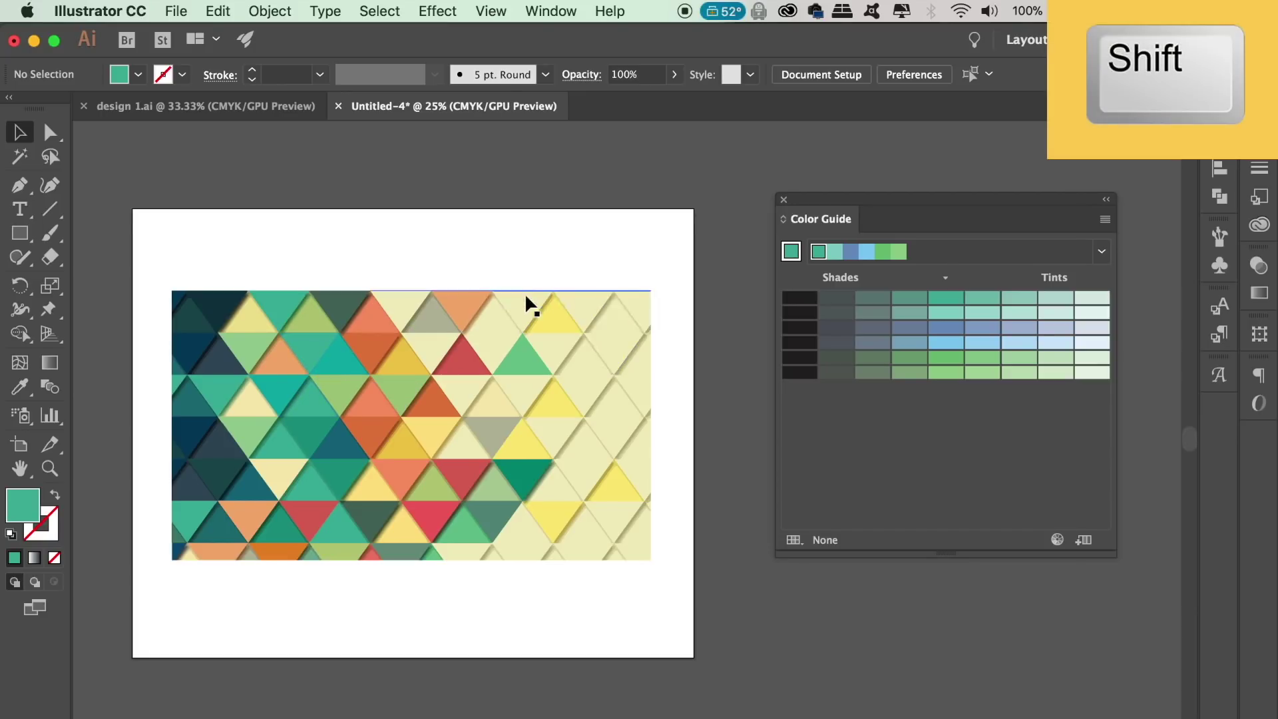
shift+click(455, 444)
shift+click(277, 394)
shift+click(220, 466)
shift+click(228, 548)
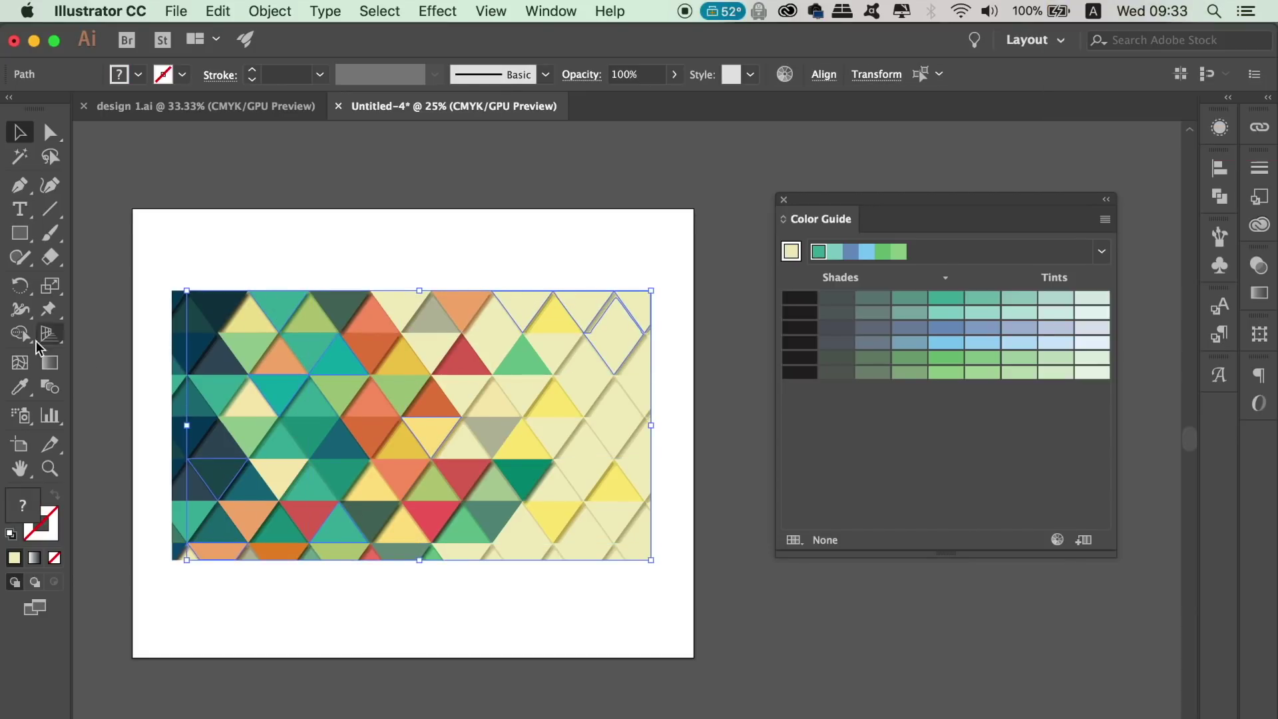
click(19, 386)
click(946, 328)
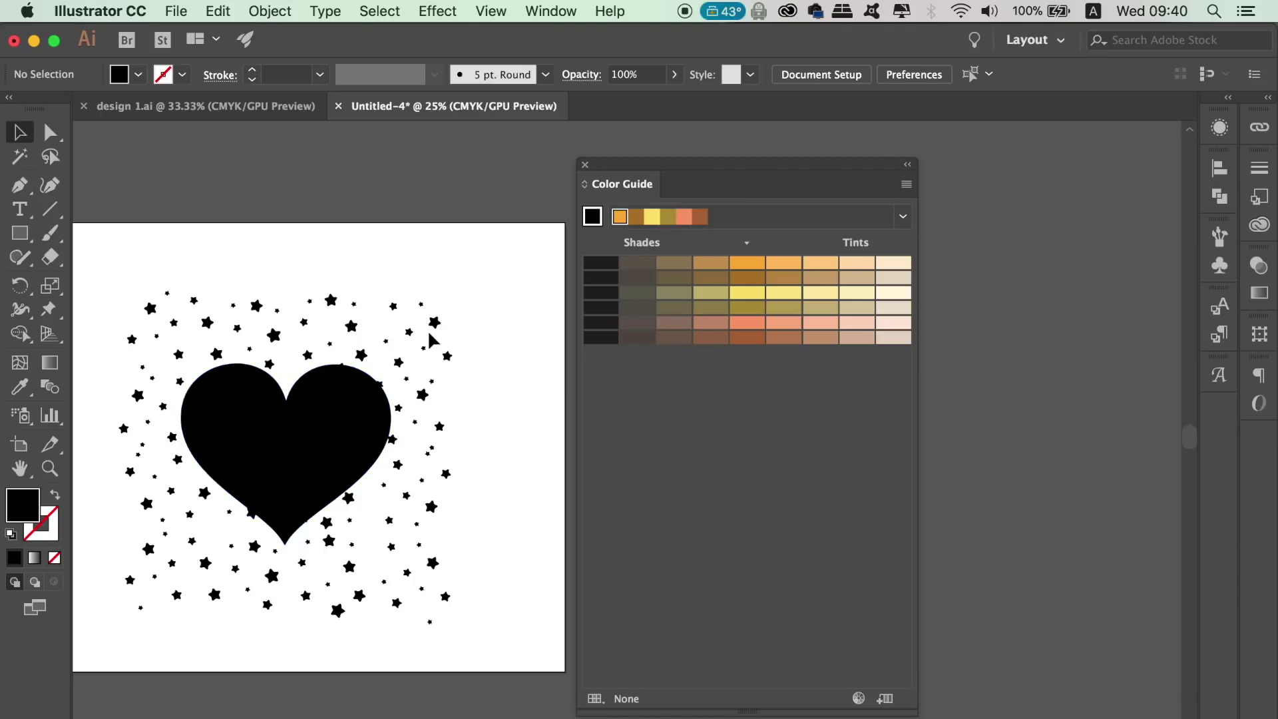
Open the Swatches panel from the Window menu and dock it beside the Color Guide.
click(551, 11)
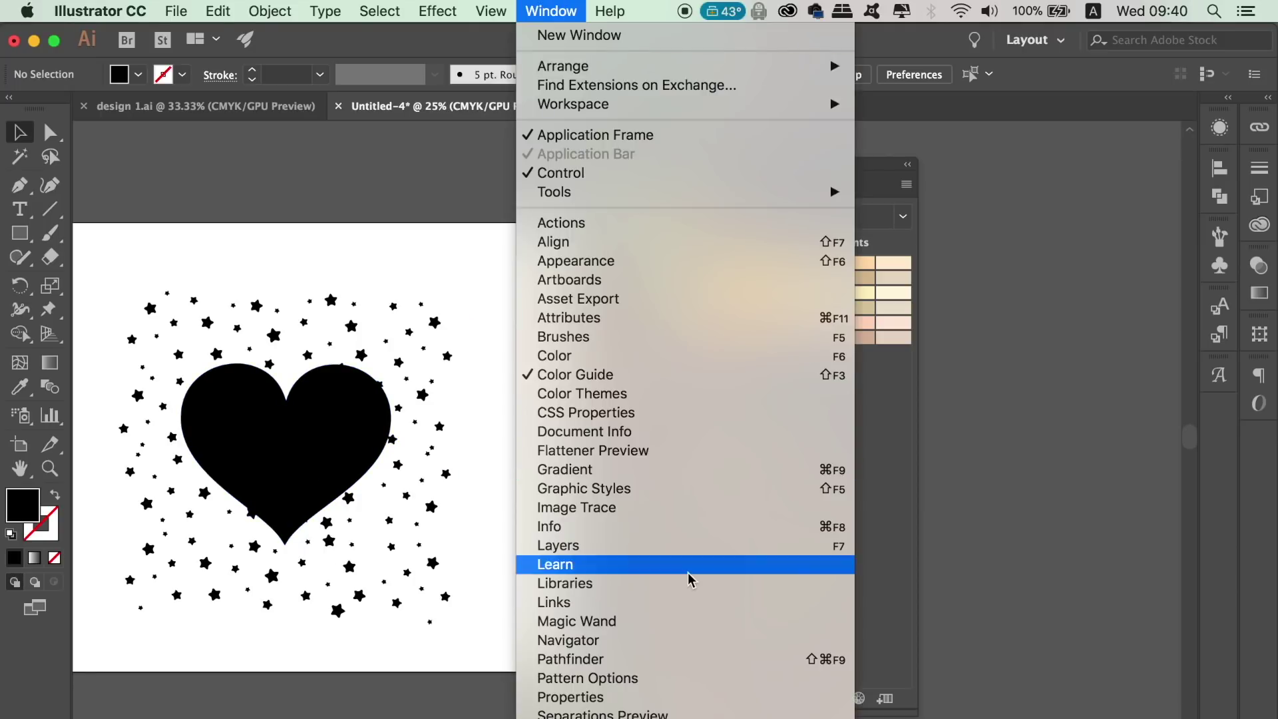
scroll(699, 705, down, 2)
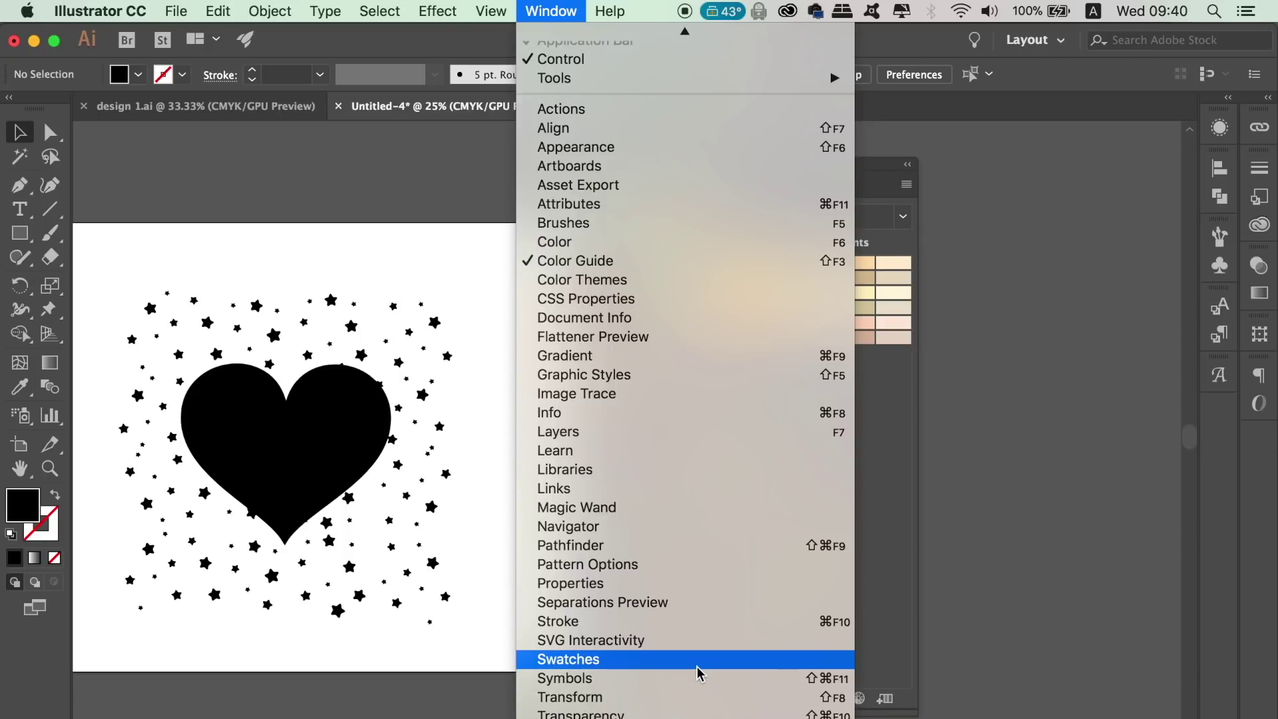
click(698, 672)
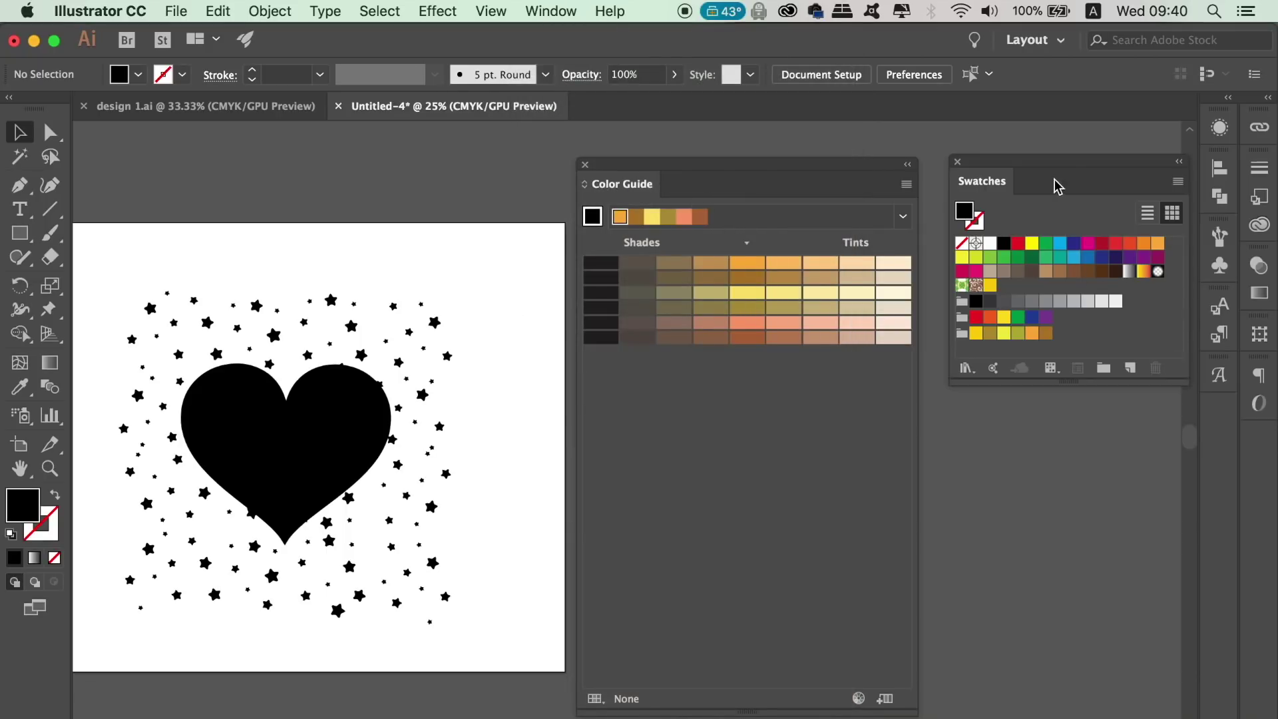
mouse_move(1046, 158)
mouse_down()
mouse_move(1032, 170)
mouse_move(1025, 160)
mouse_up()
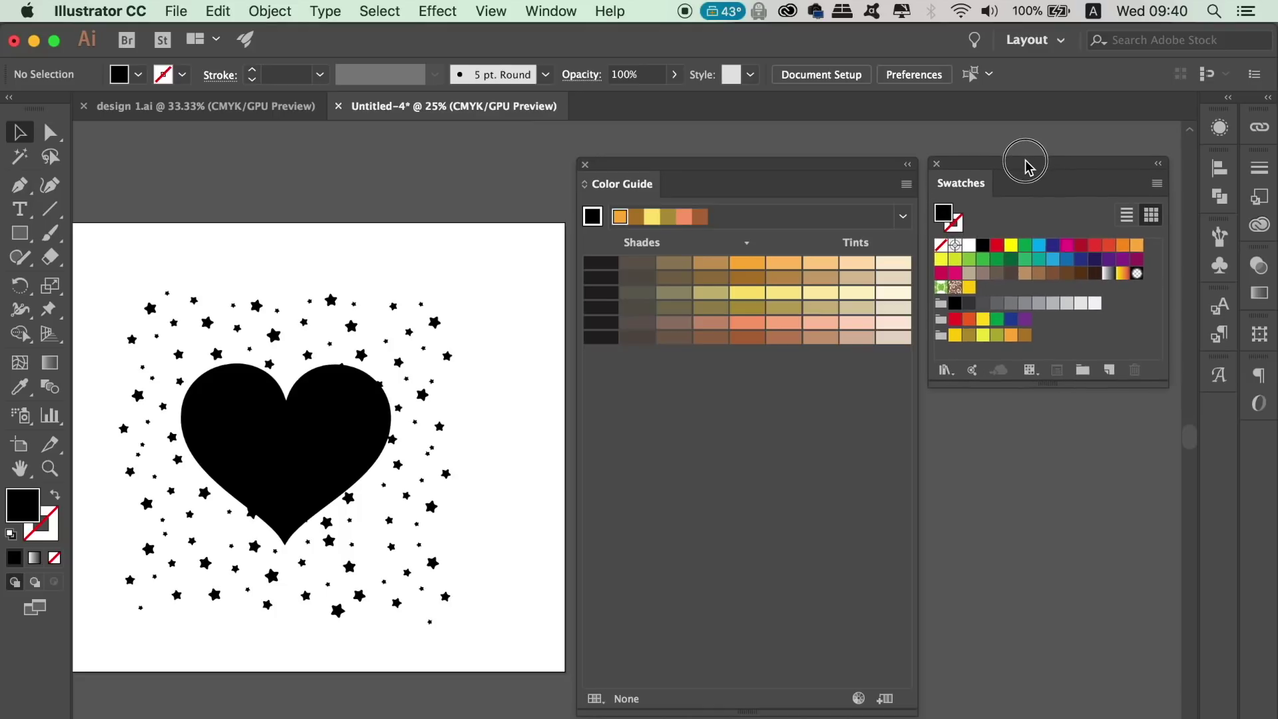
click(1159, 187)
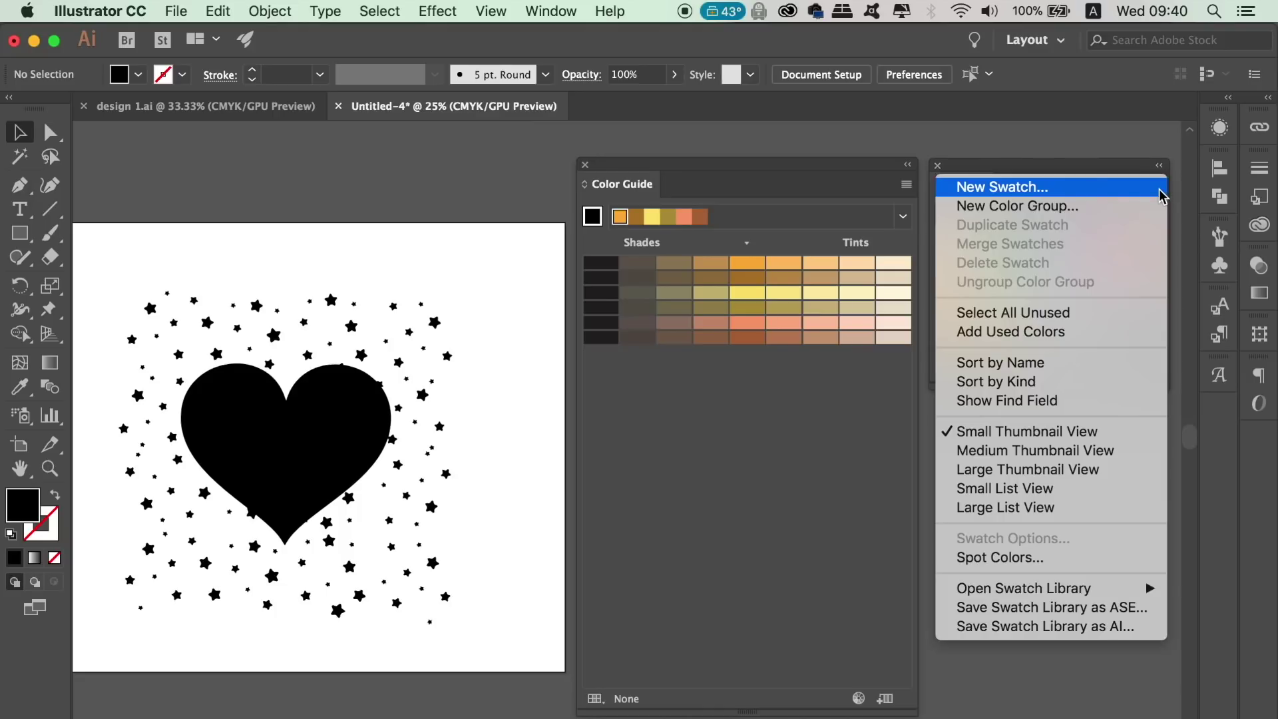
Create an empty colour group named 'global heart design' and set a light orange fill.
click(1091, 211)
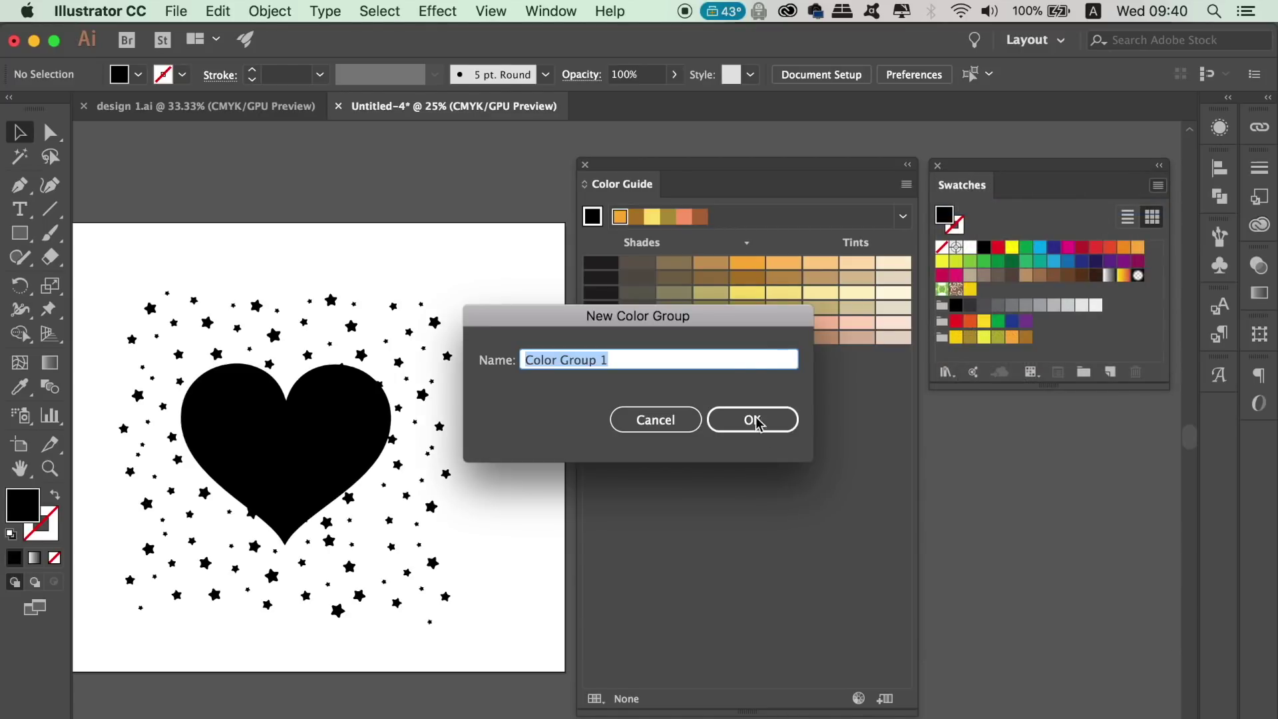
text(global heart design)
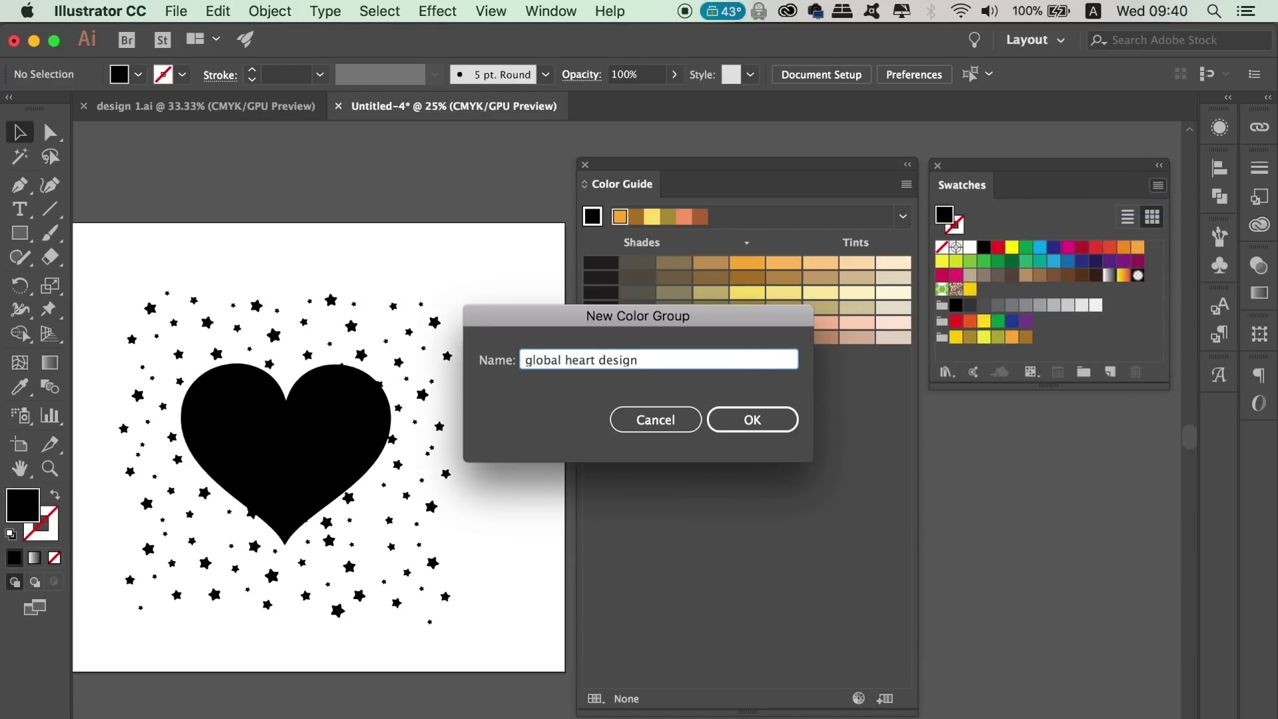
key(Return)
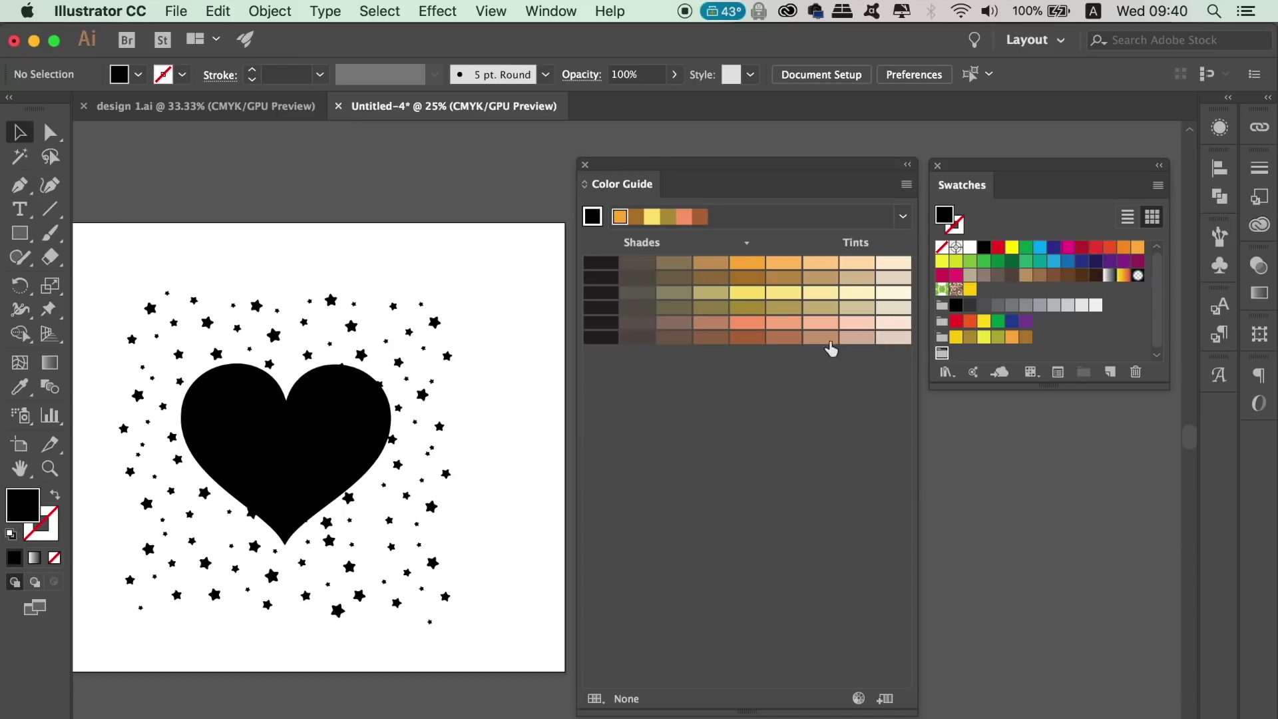
click(799, 270)
Add the six orange-to-brown tints from one Color Guide column to the global heart design group.
shift+click(796, 338)
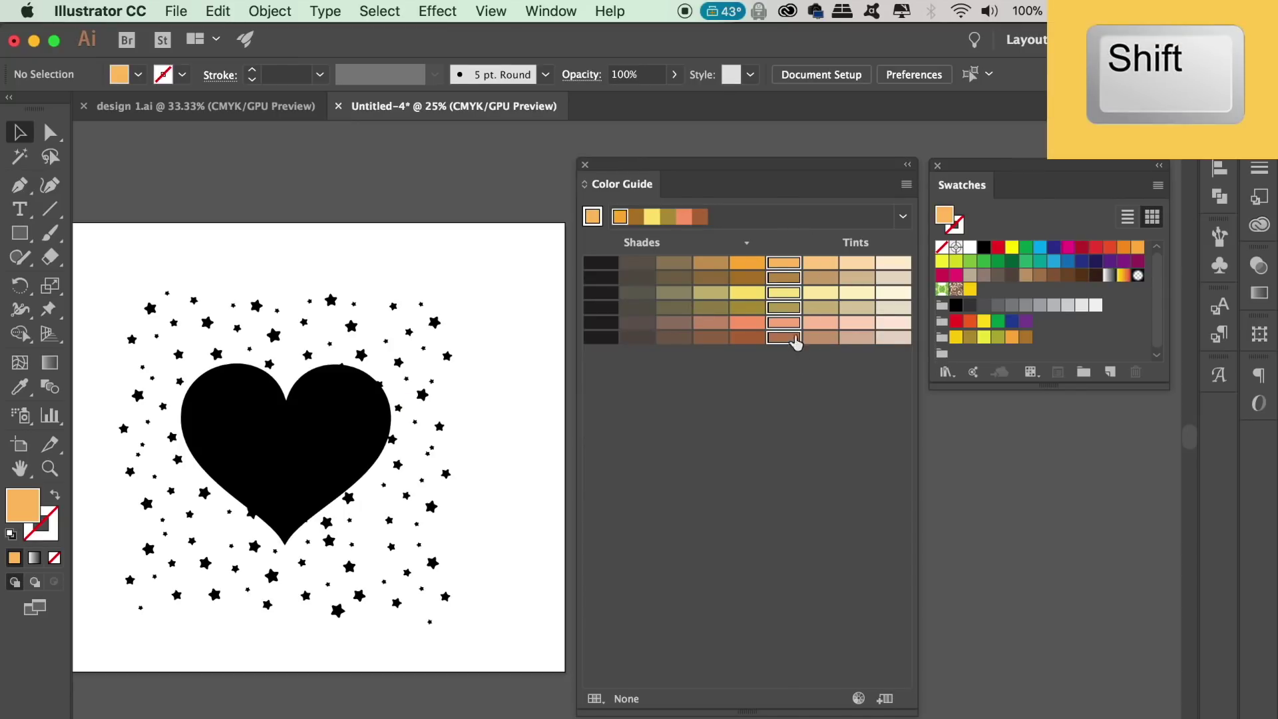
drag(786, 276, 959, 348)
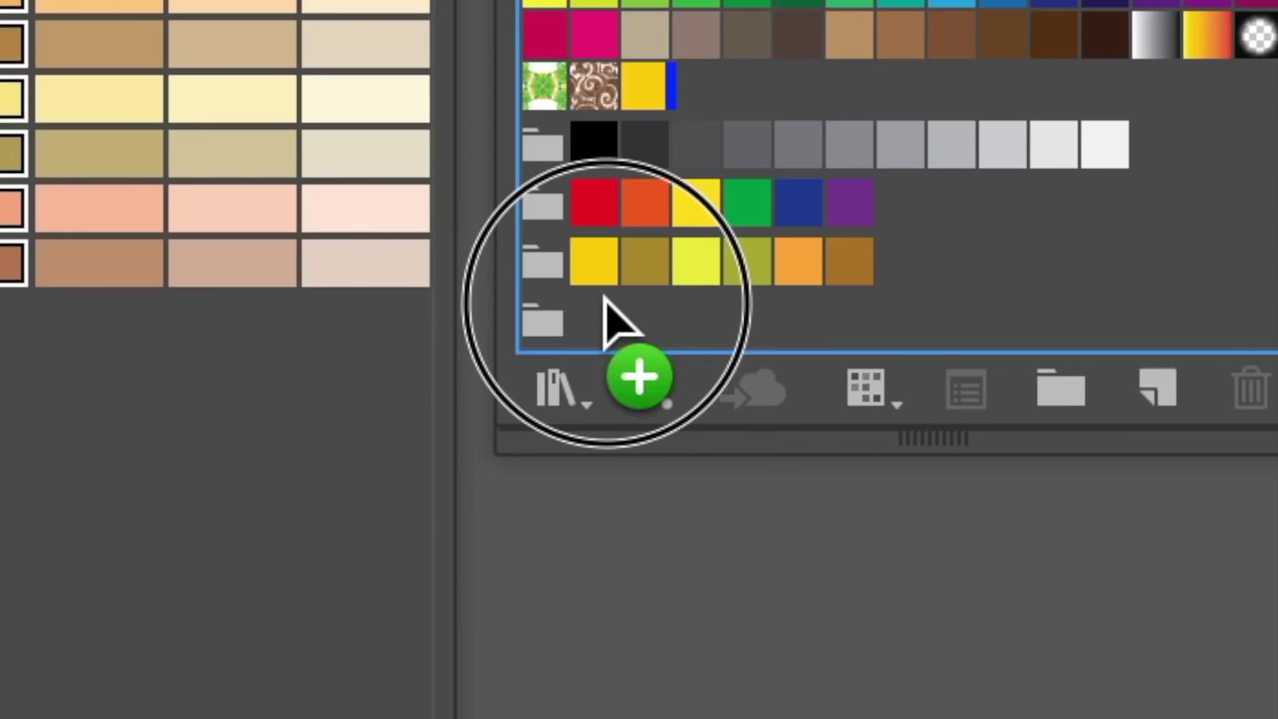
drag(605, 303, 557, 350)
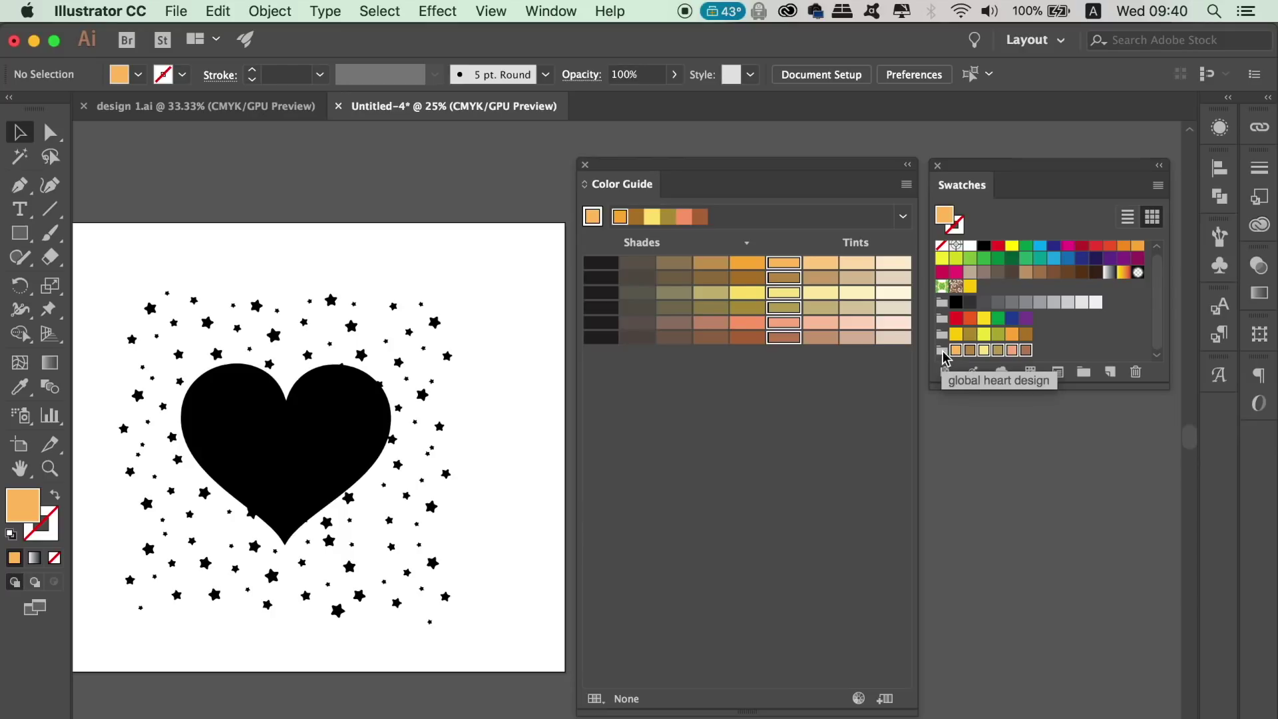
click(1159, 184)
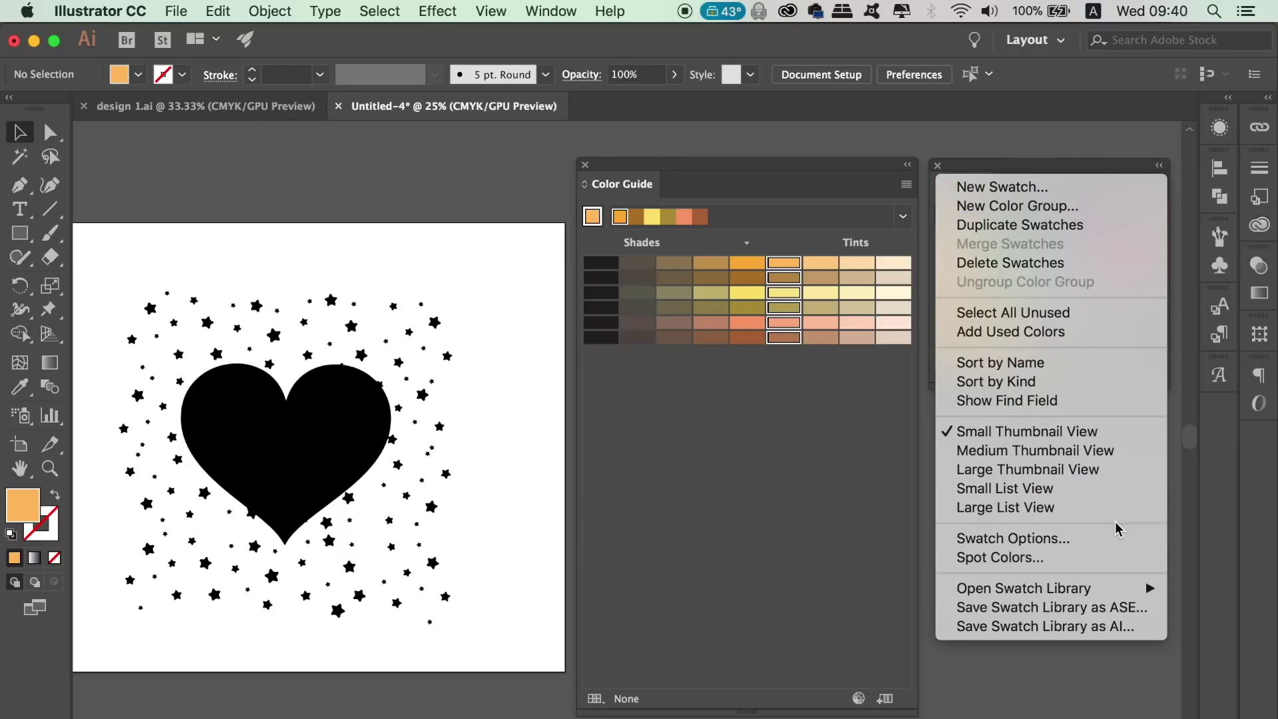
Make the group's swatches global colours through Swatch Options.
click(1110, 540)
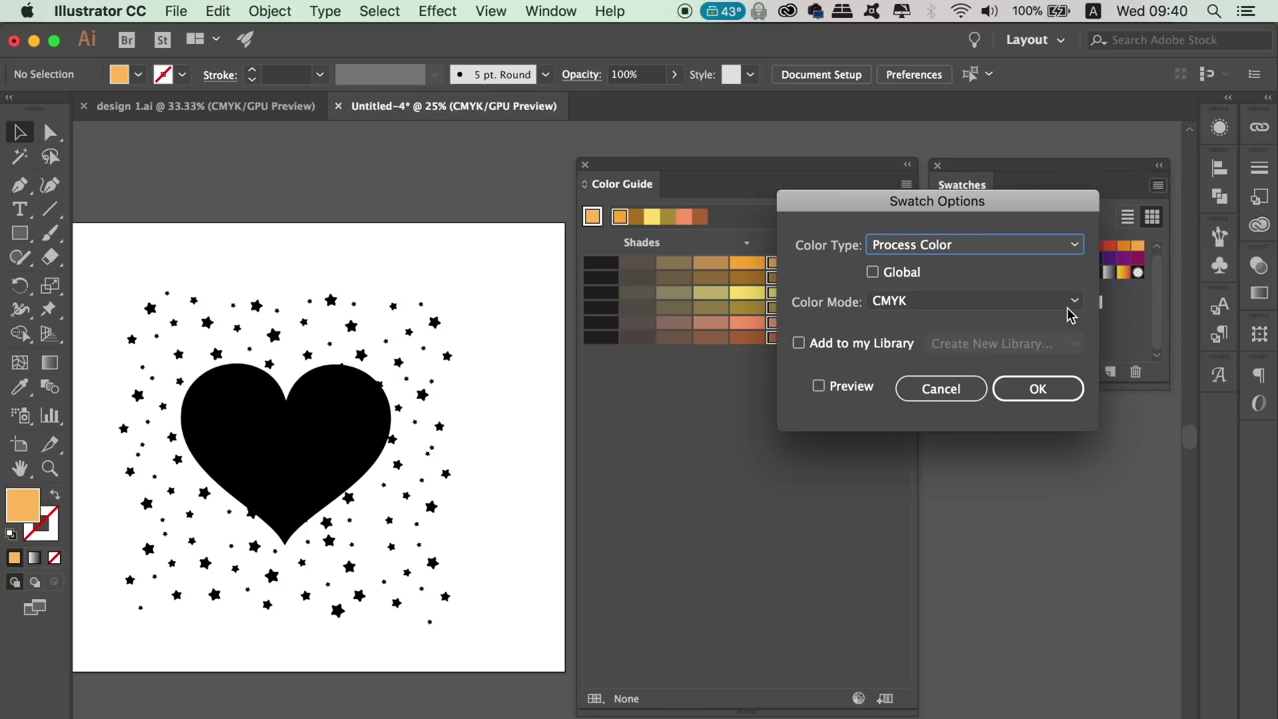
click(882, 273)
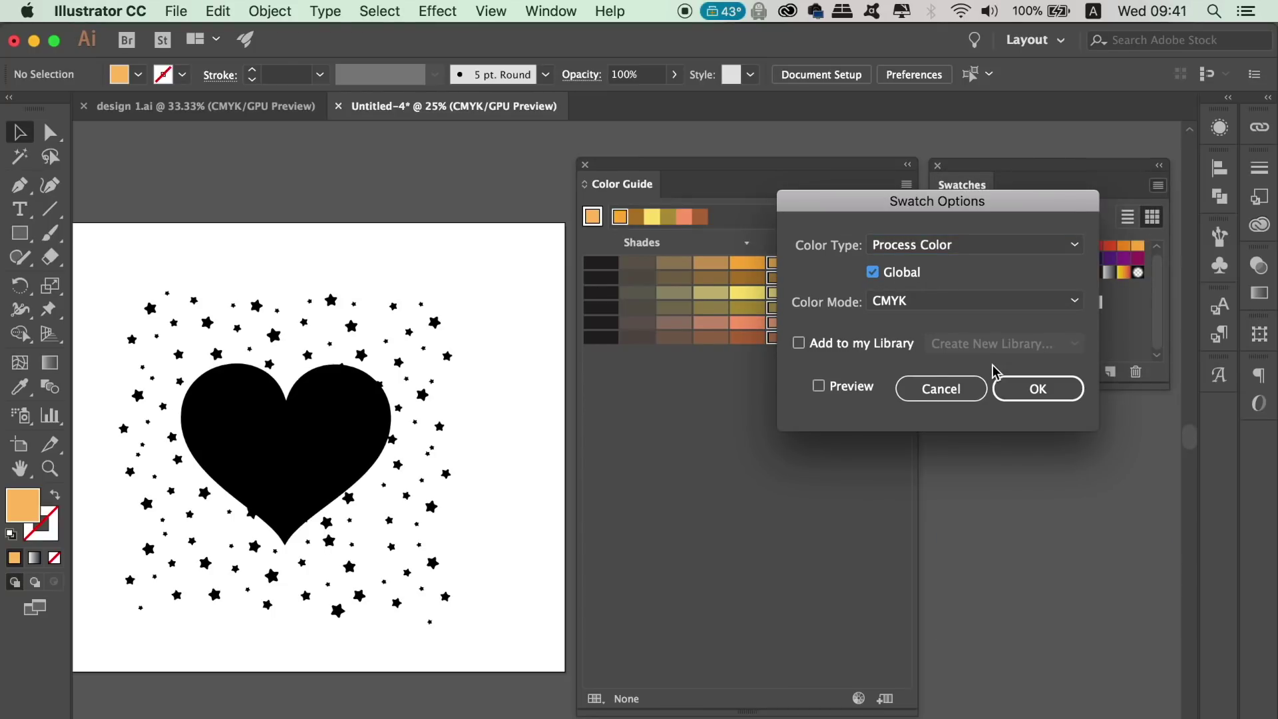
click(1035, 388)
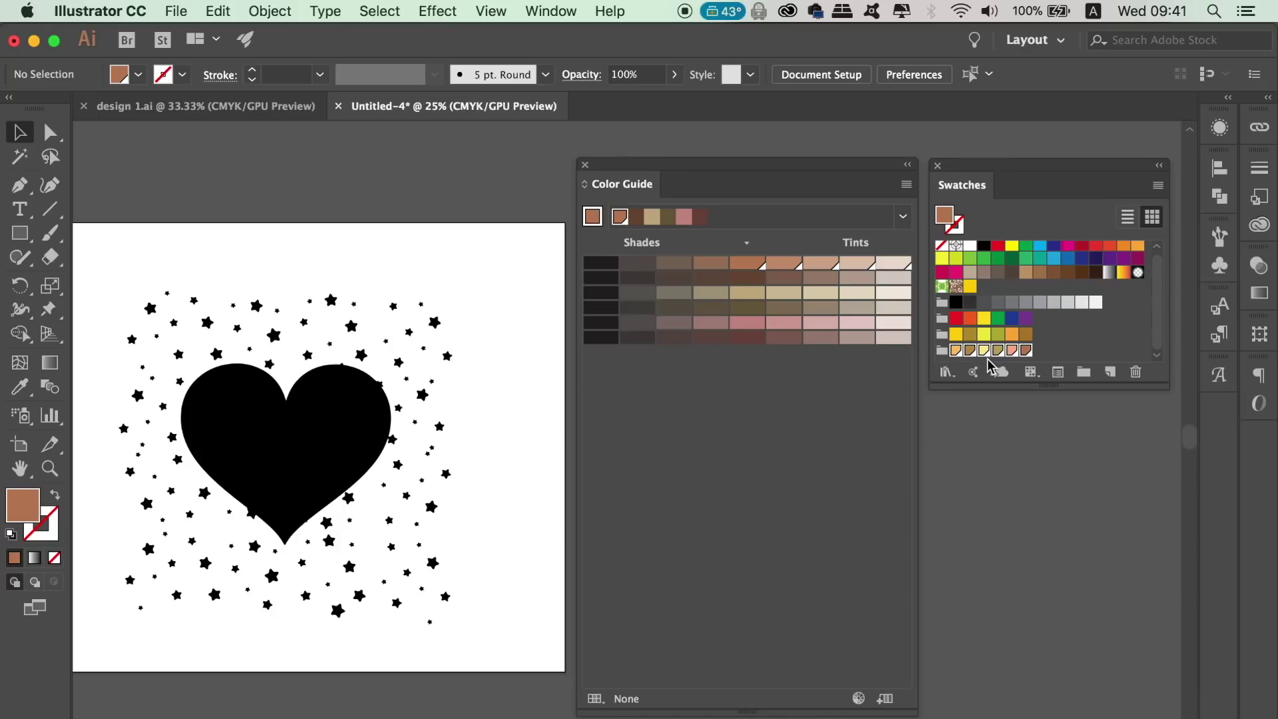
Fill the heart and six scattered stars with the peach group swatch.
shift+click(332, 299)
shift+click(432, 562)
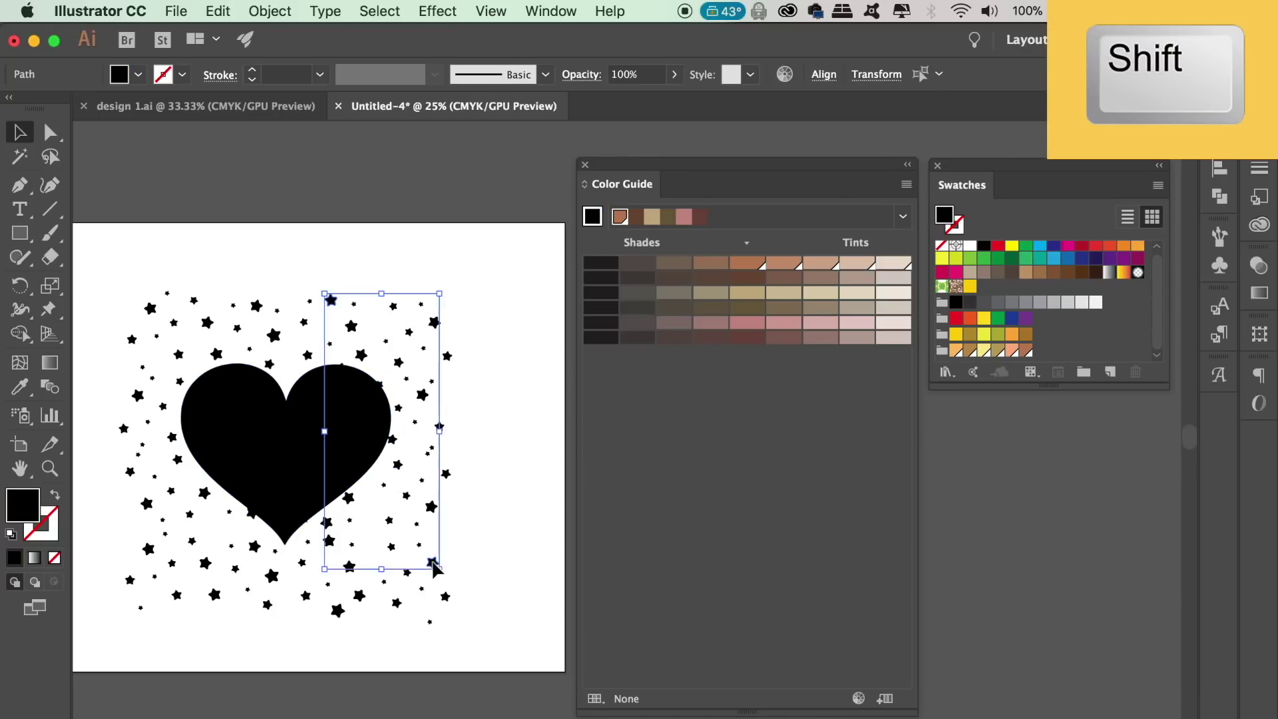
shift+click(149, 547)
shift+click(205, 492)
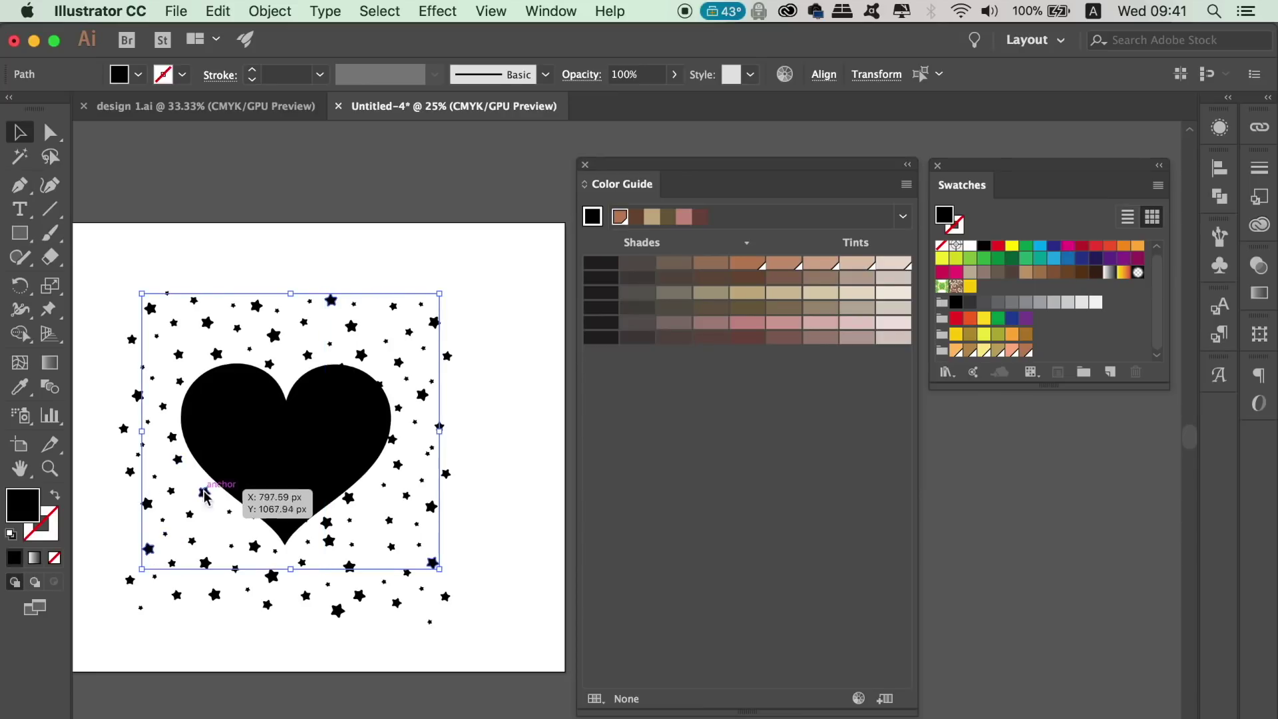
shift+click(200, 407)
shift+click(216, 354)
shift+click(207, 322)
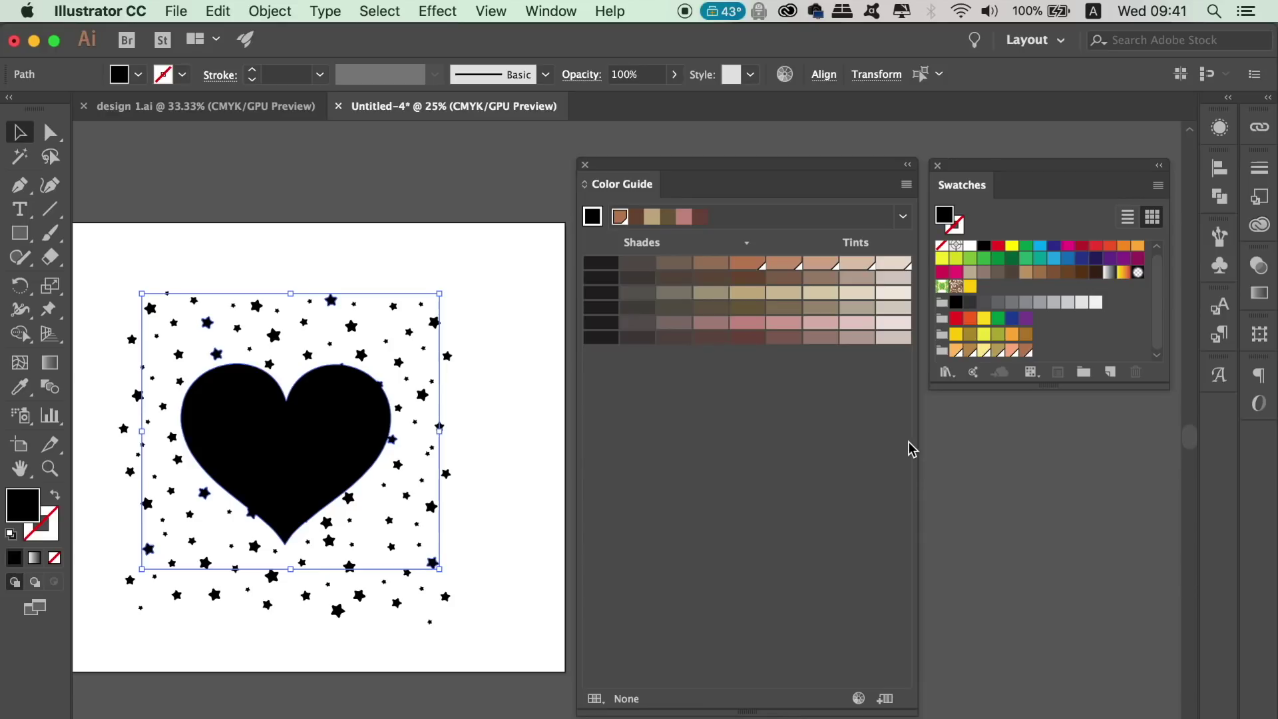
click(1013, 351)
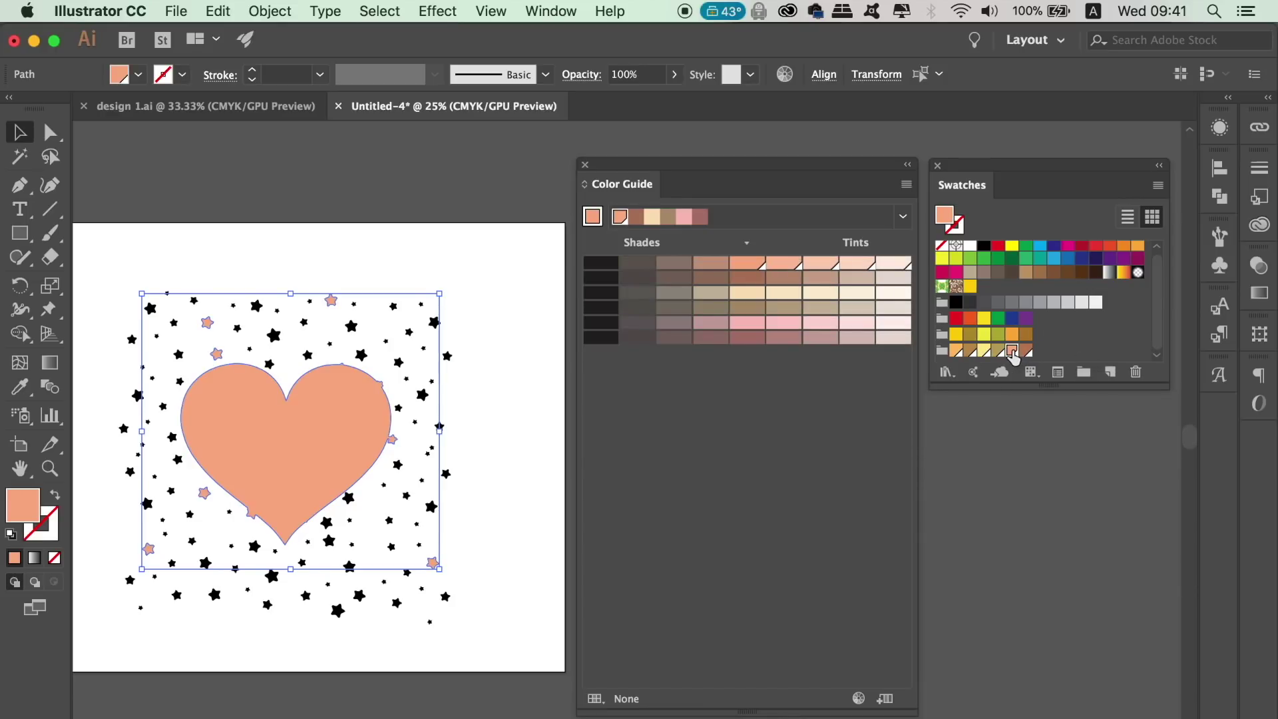
Colour a second set of right-hand and lower stars with the brown swatch.
key(super+shift+a)
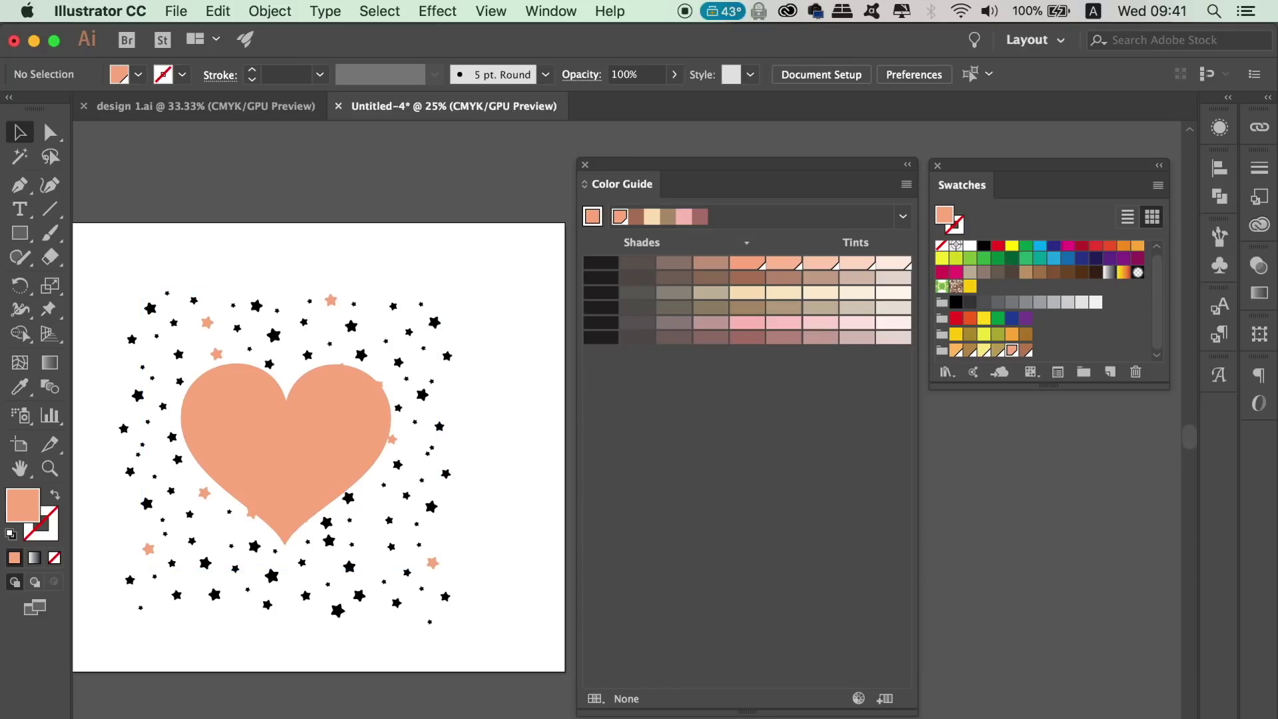
drag(396, 263, 518, 408)
shift+click(214, 595)
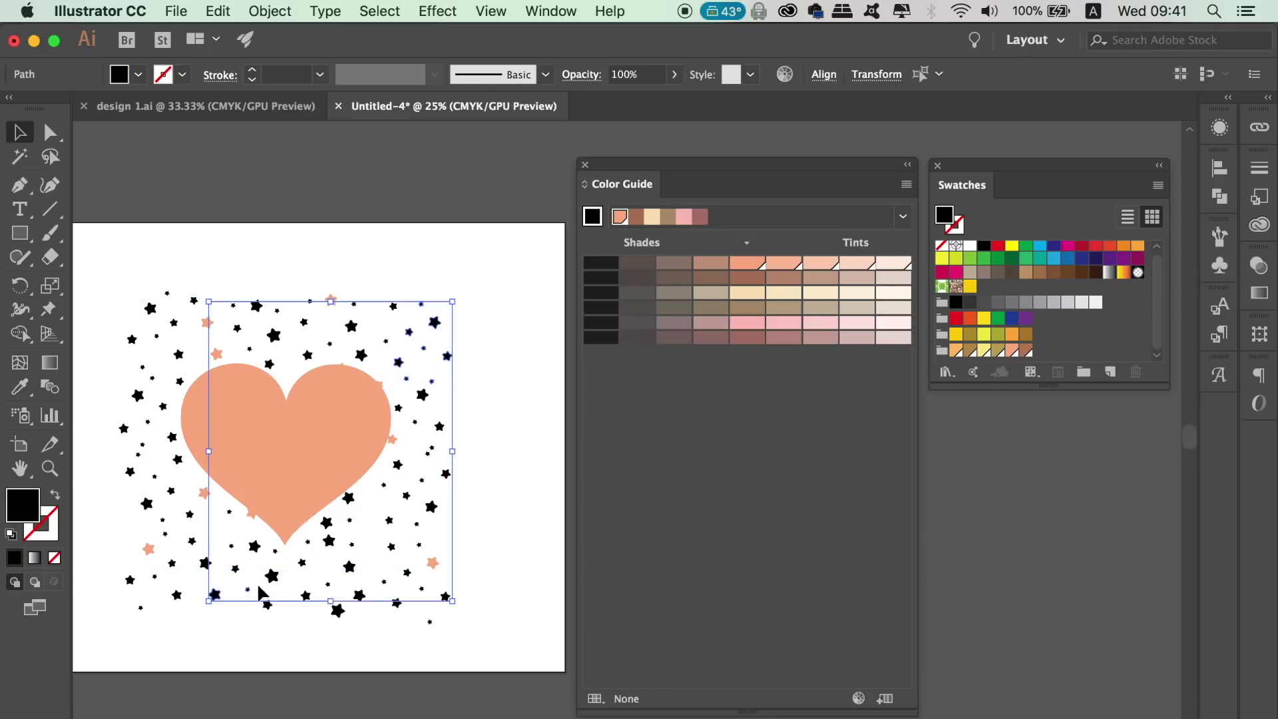
shift+click(128, 474)
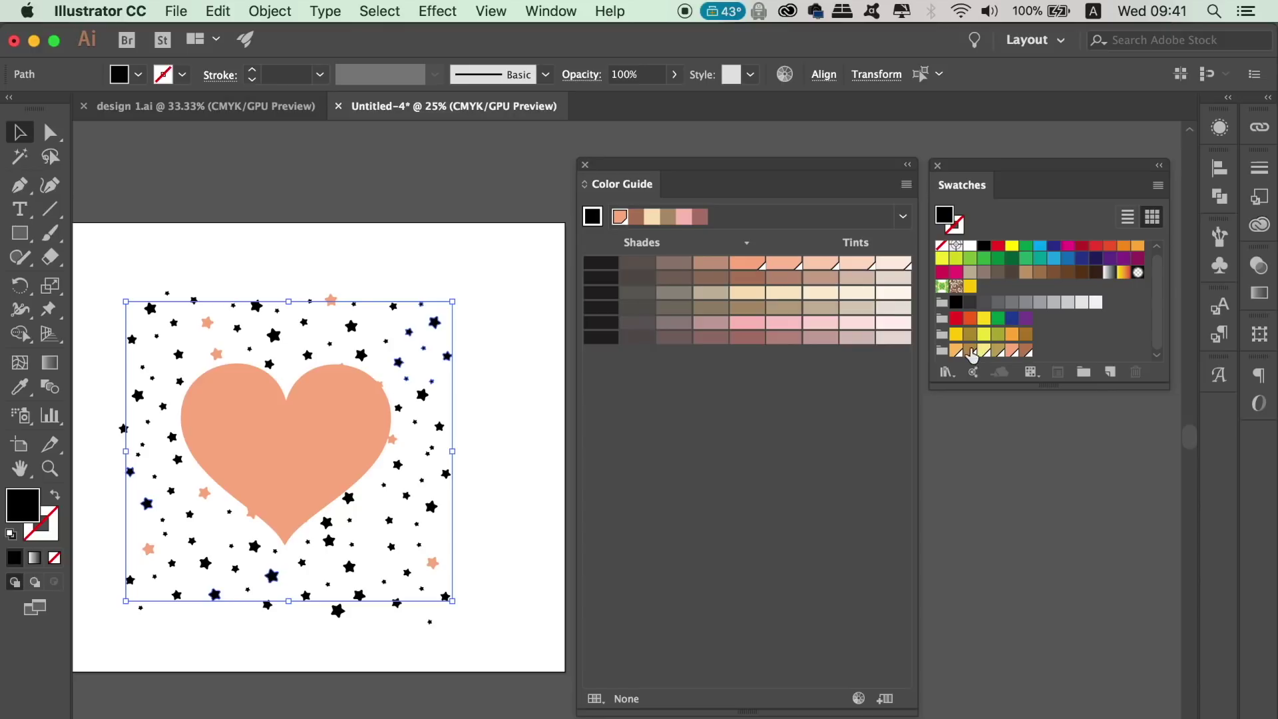
click(957, 351)
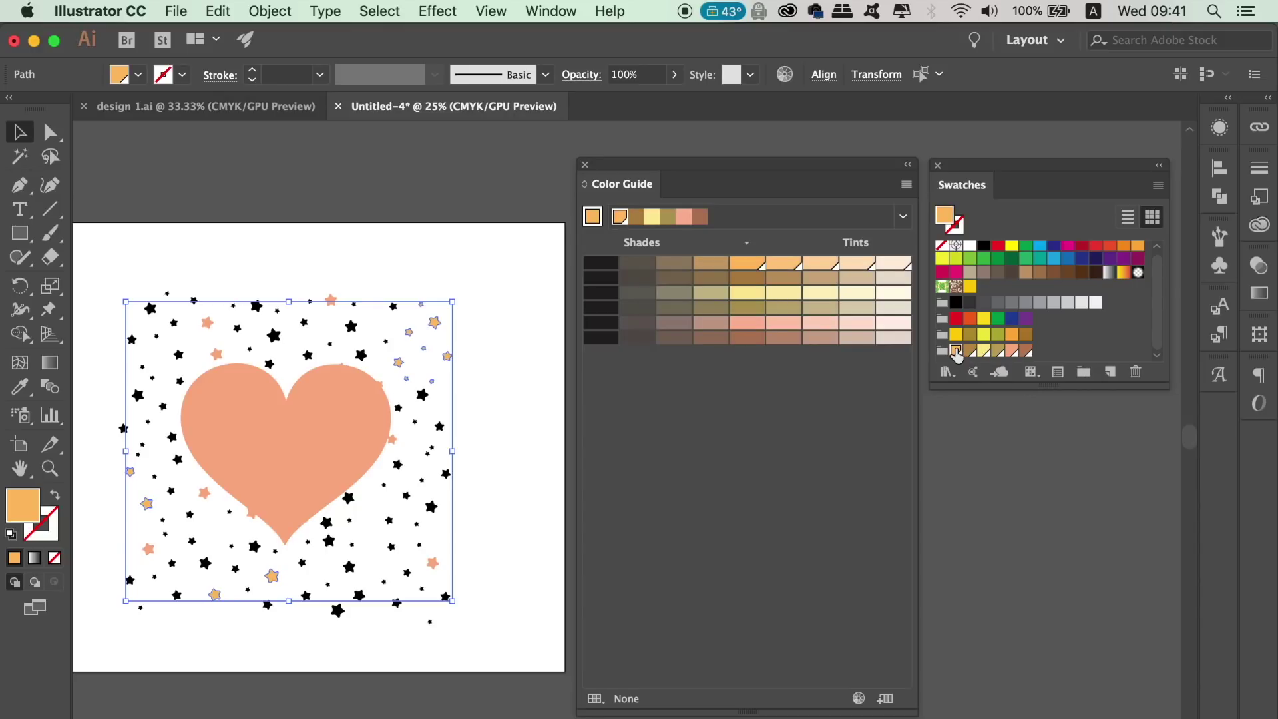
click(1026, 351)
key(super+shift+a)
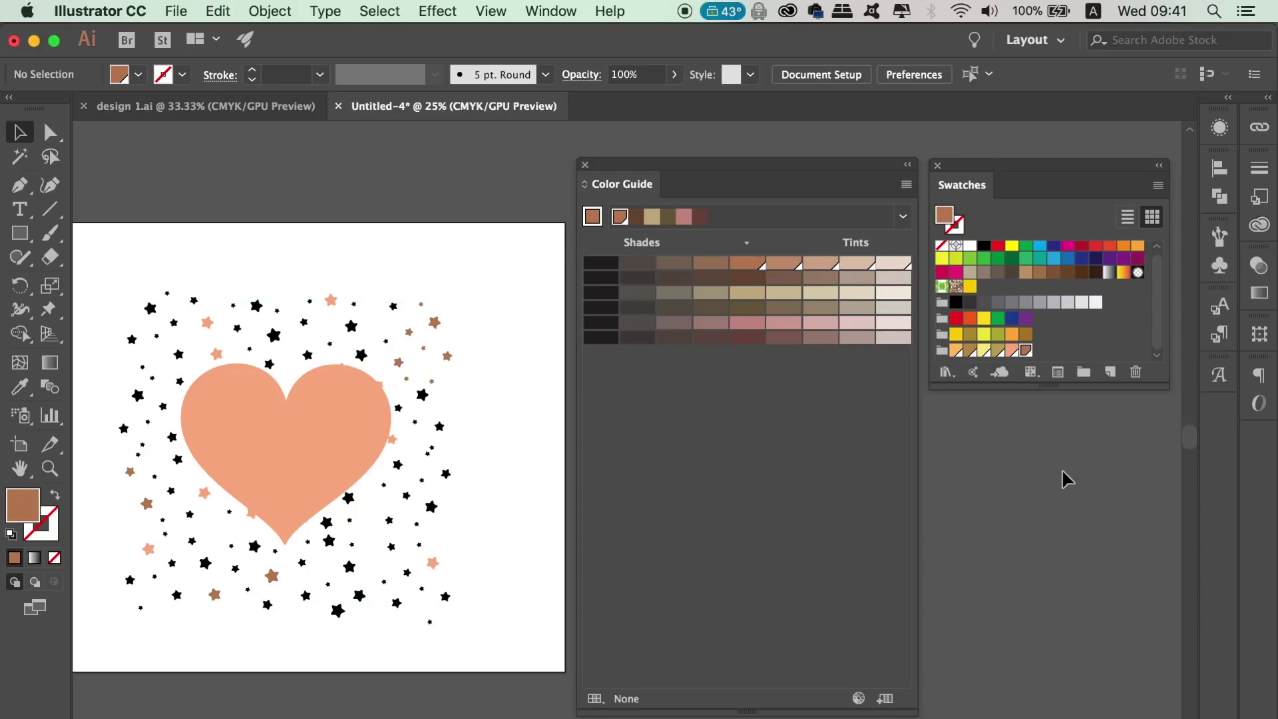
double_click(1013, 351)
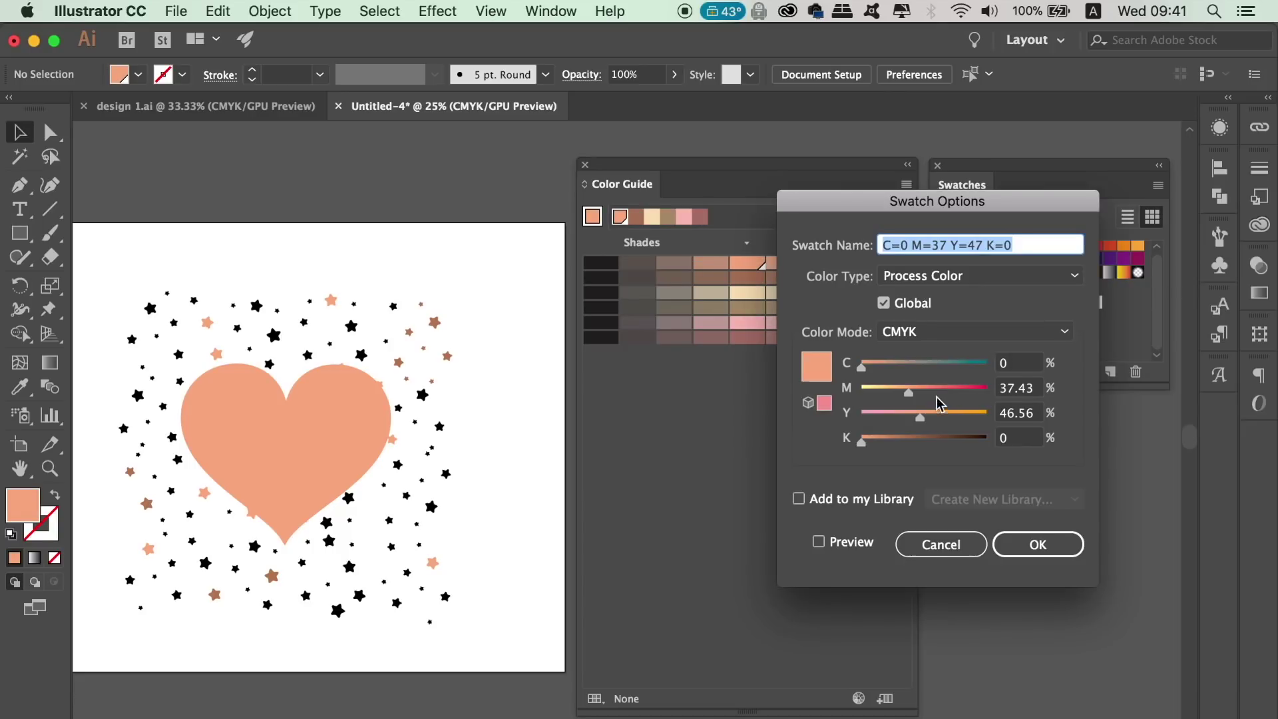
Edit the global peach swatch's CMYK values, magenta 56, with Preview on, turning the heart magenta.
click(933, 390)
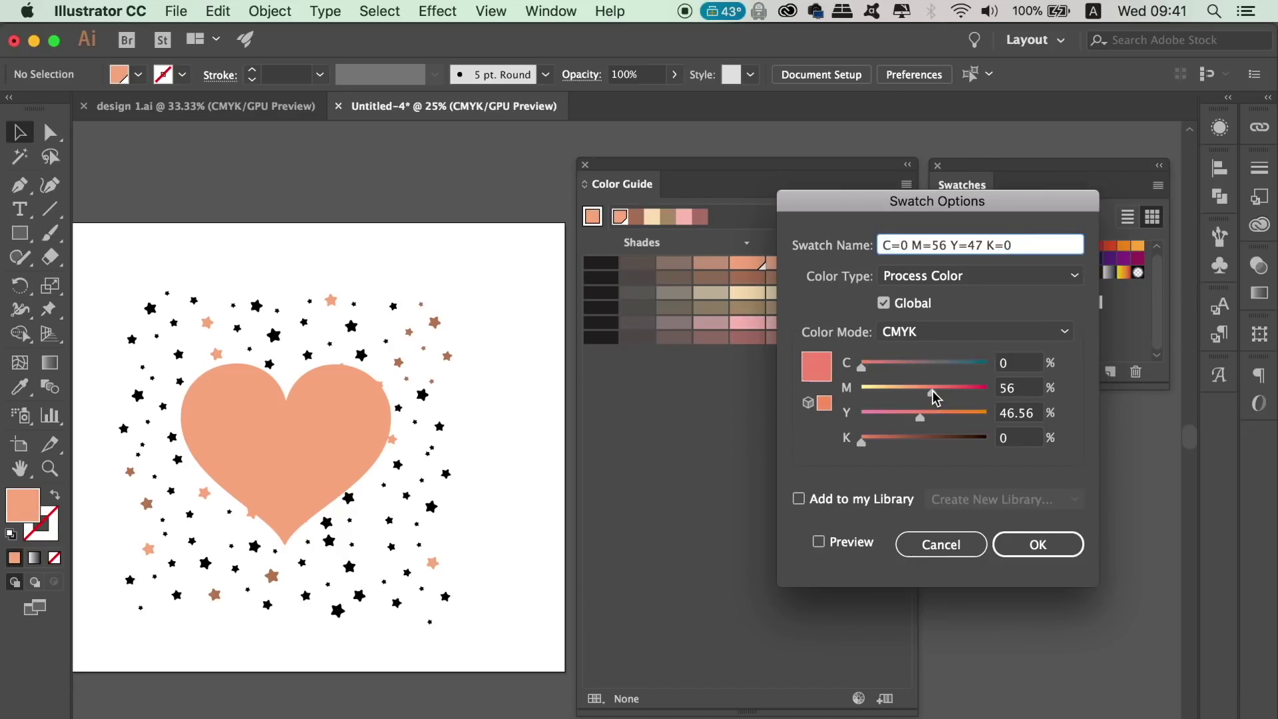
click(818, 542)
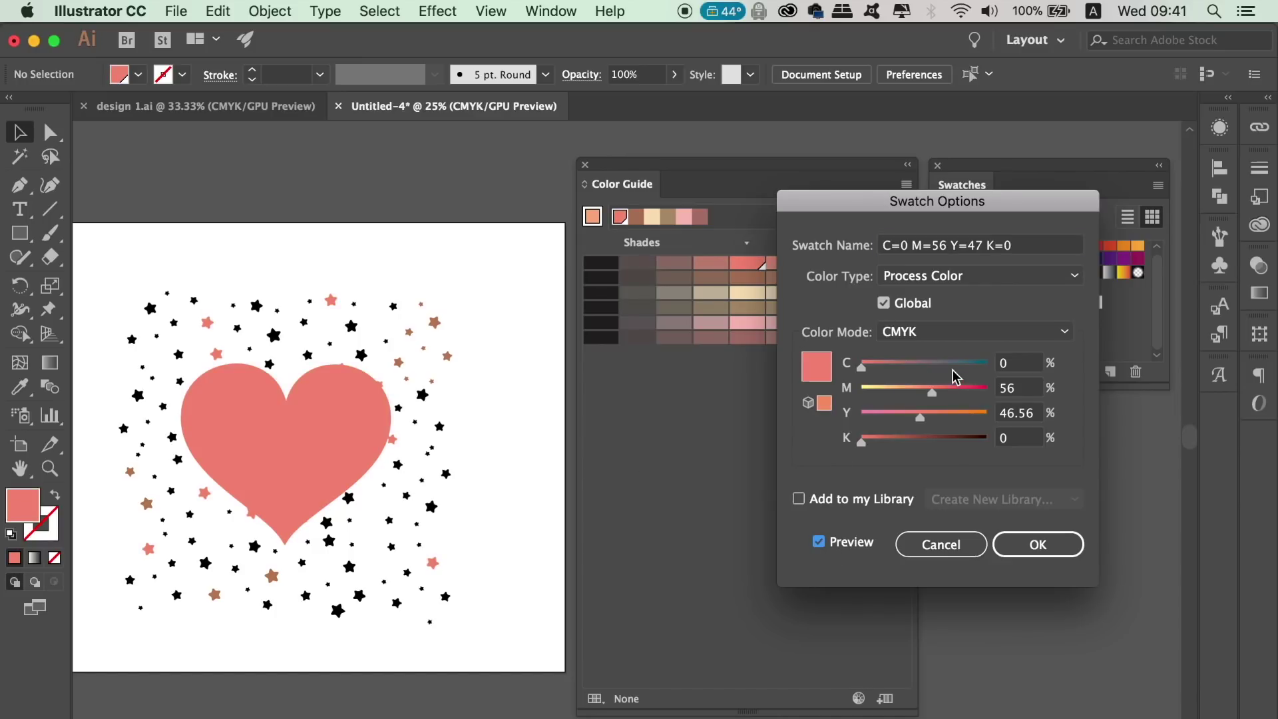
drag(951, 362, 937, 420)
click(927, 420)
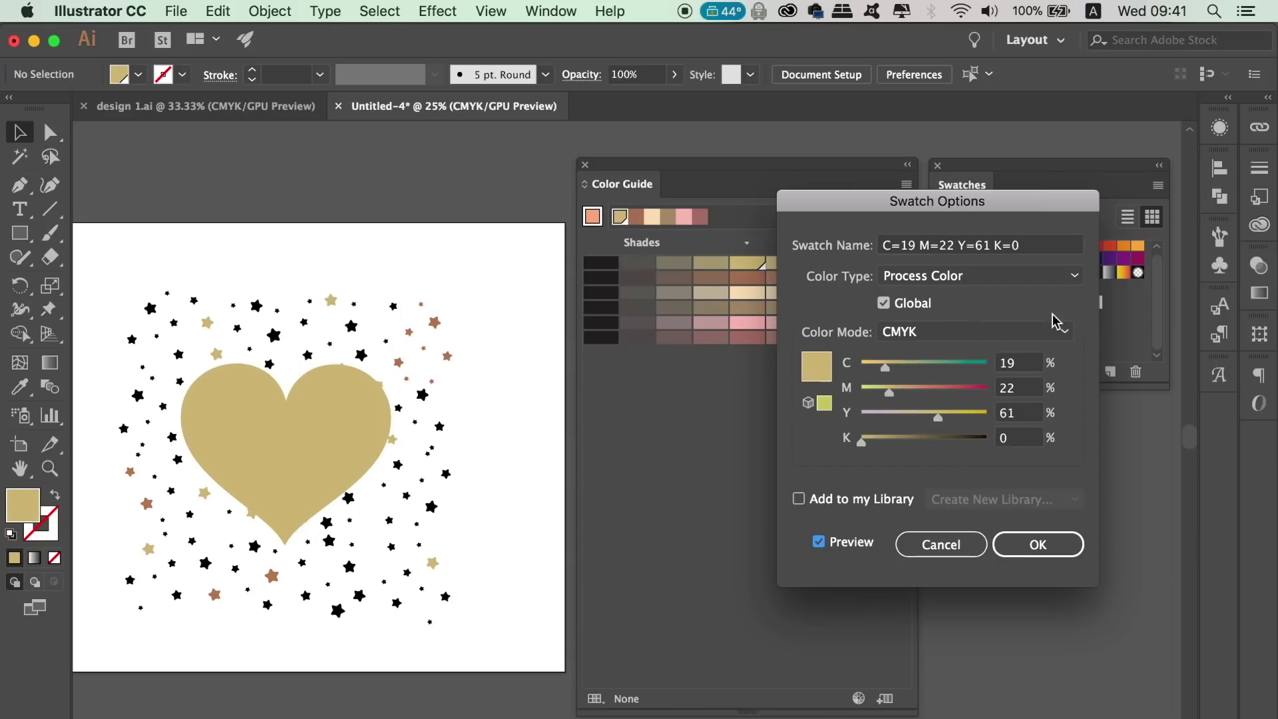
click(1046, 556)
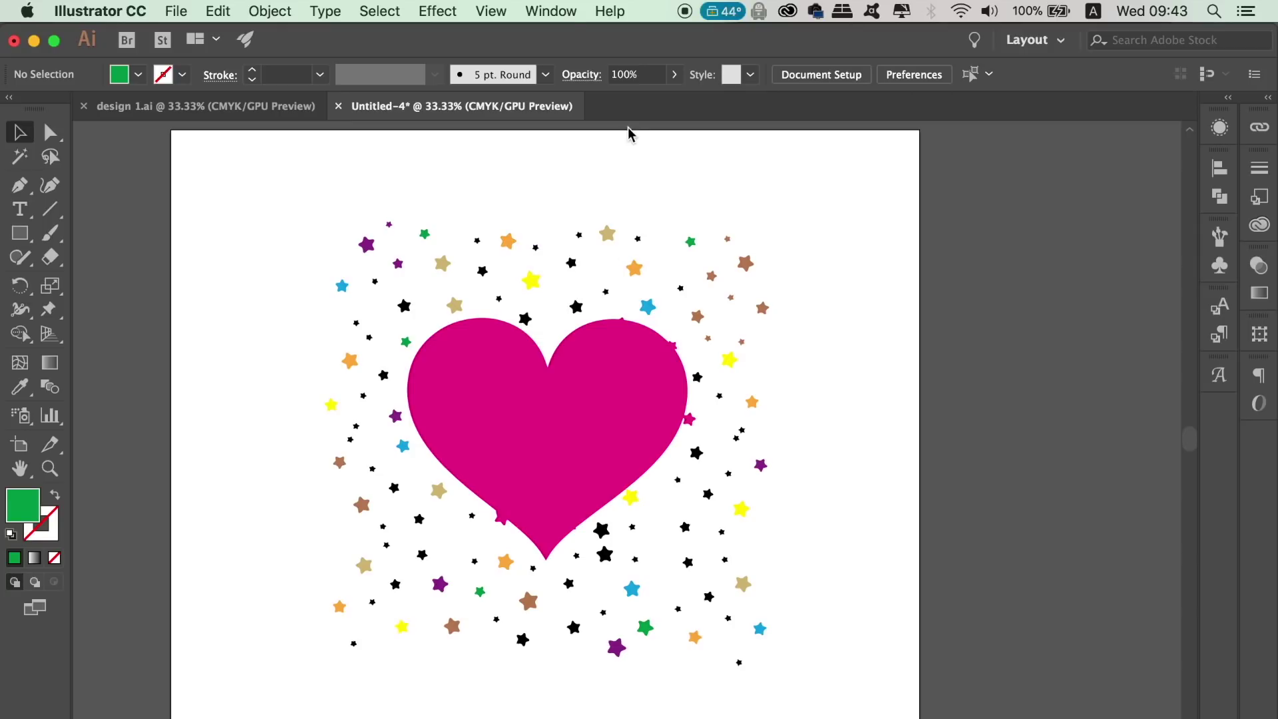
Open the Magic Wand panel beside the artwork and lower Fill Color tolerance from 20 to 0.
click(550, 12)
scroll(672, 333, down, 4)
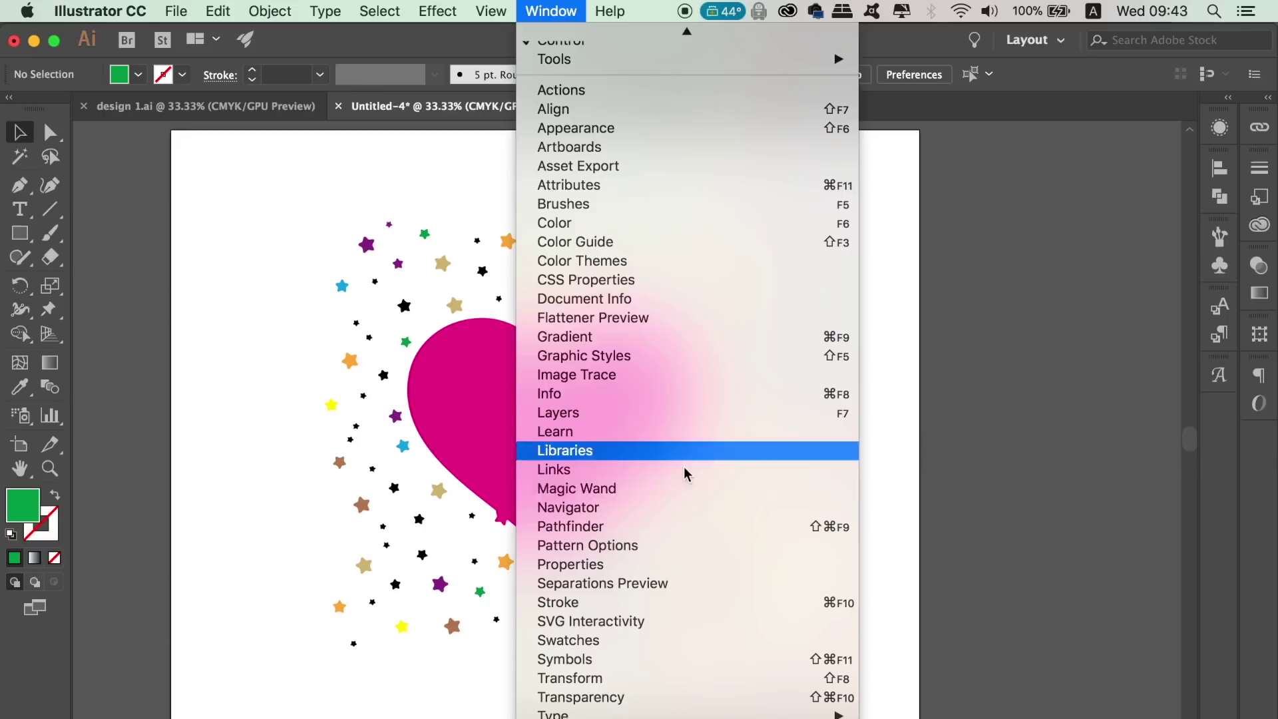
click(684, 491)
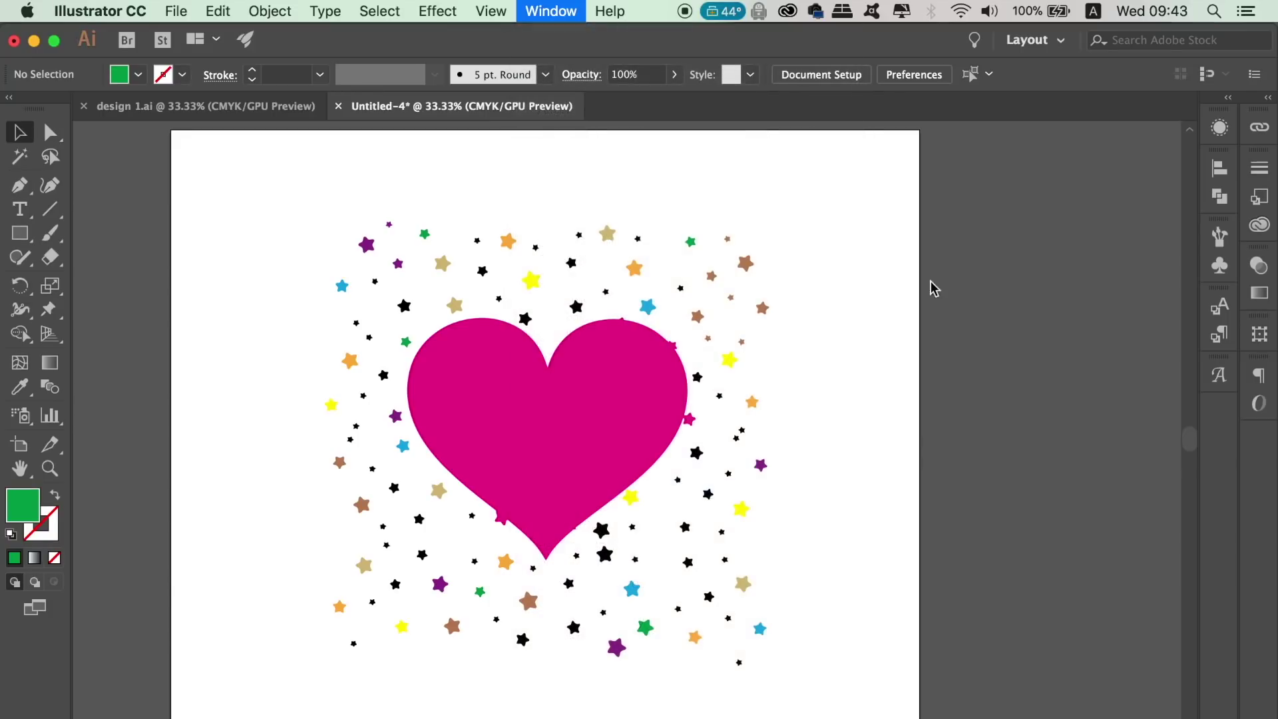
click(275, 409)
drag(275, 409, 1081, 174)
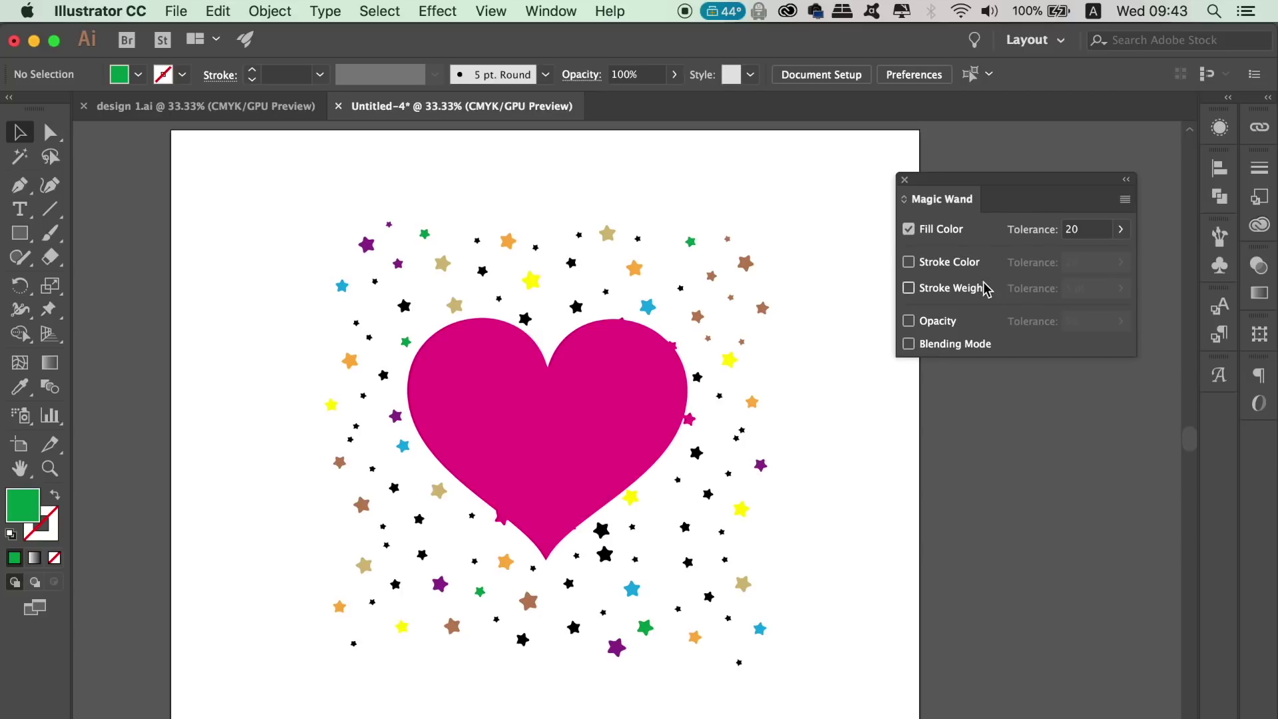
click(1122, 231)
drag(1061, 254, 1031, 256)
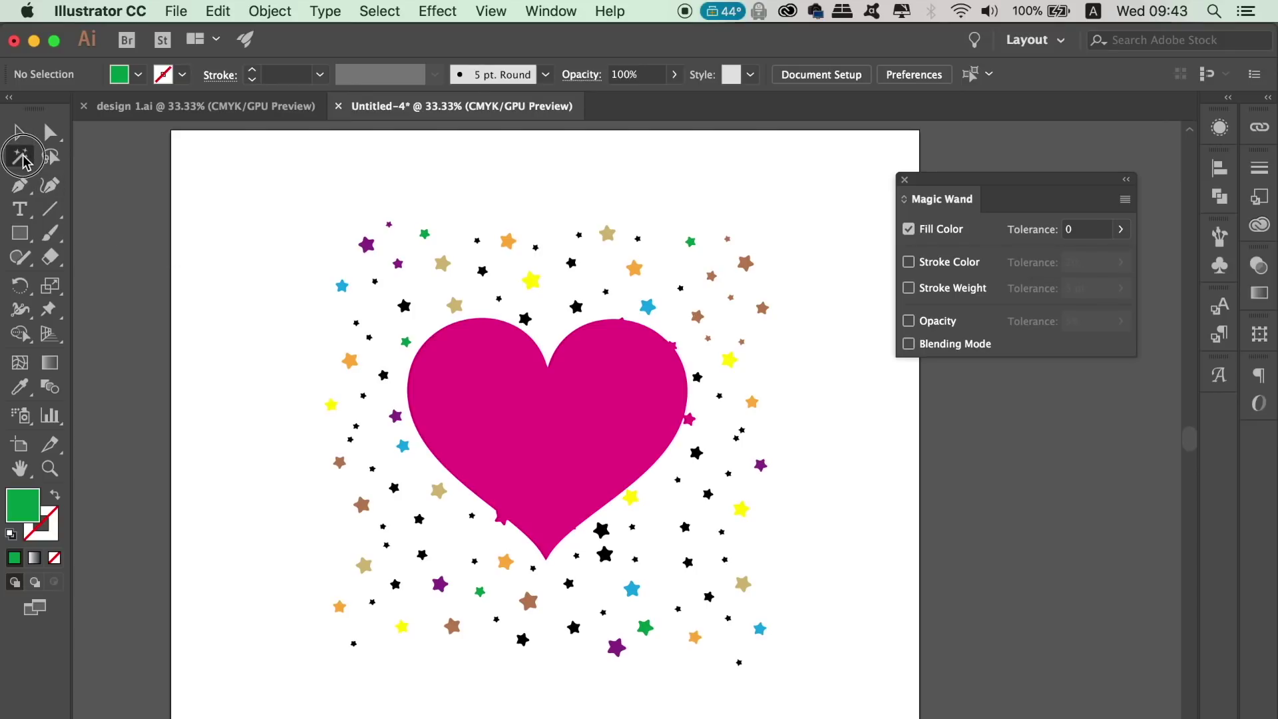
Magic Wand-select the brown stars, set their fill to light green in the Color Picker, then deselect.
click(19, 157)
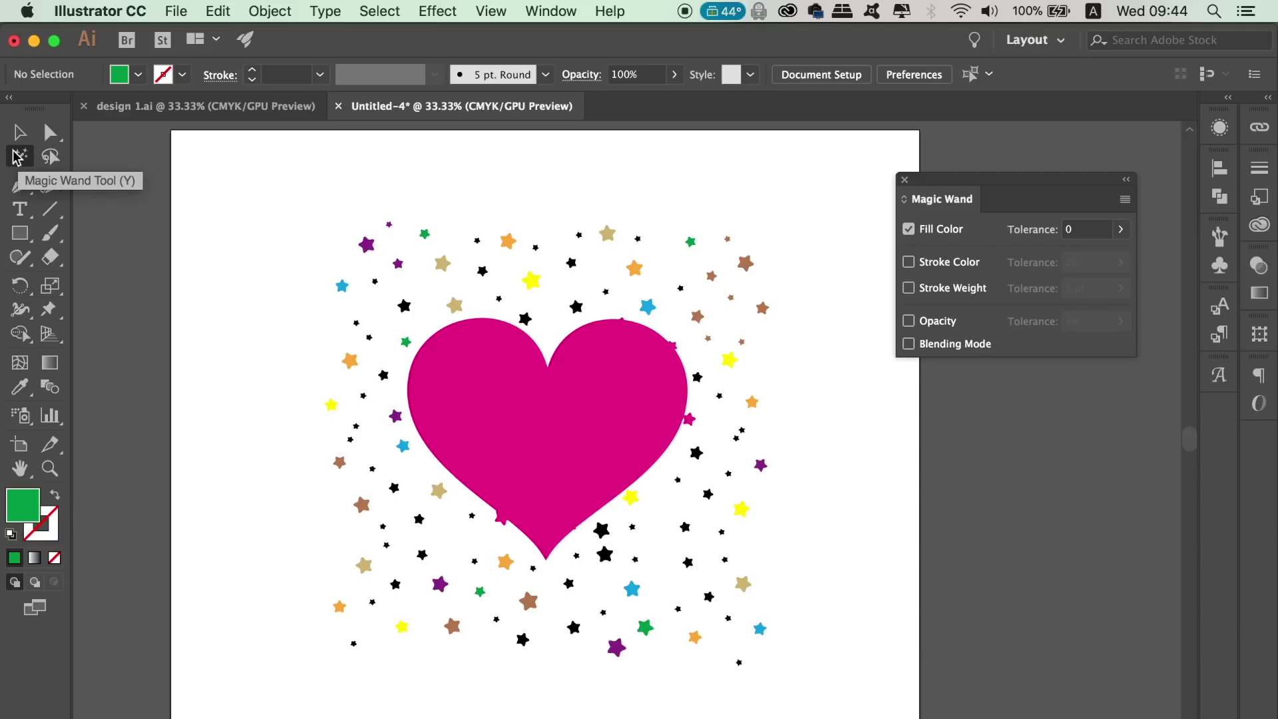
click(508, 241)
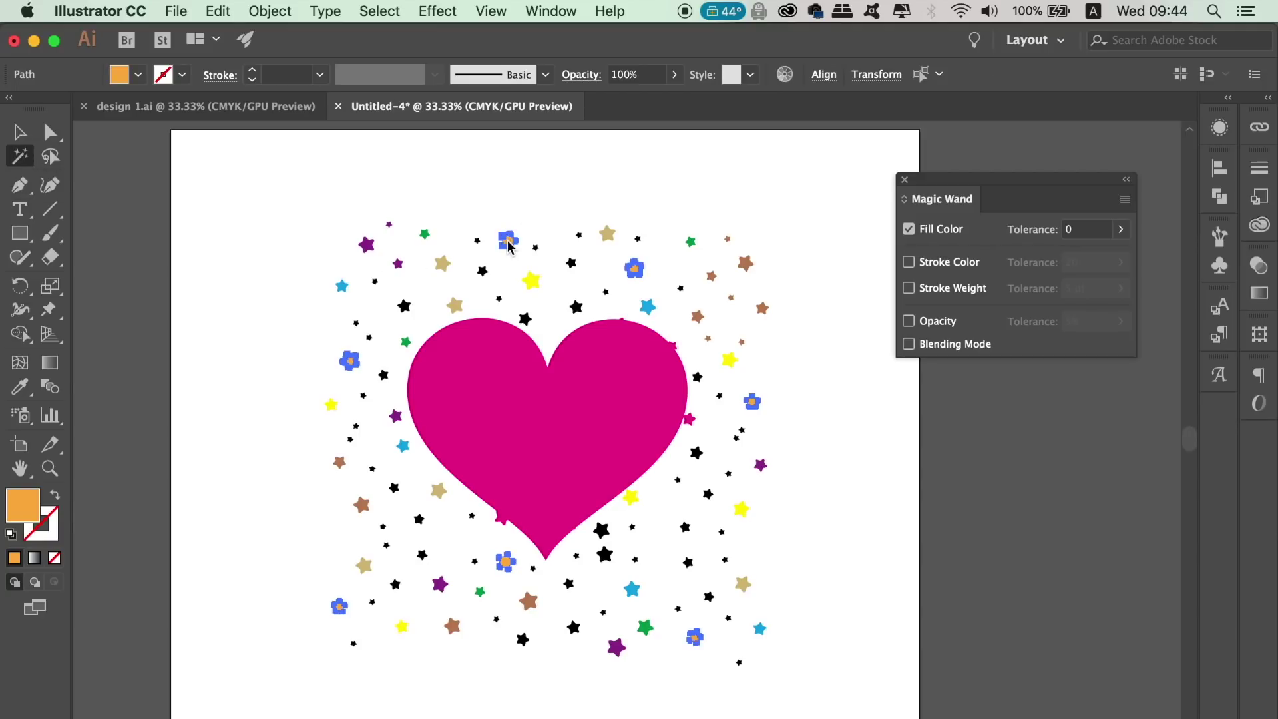
click(576, 307)
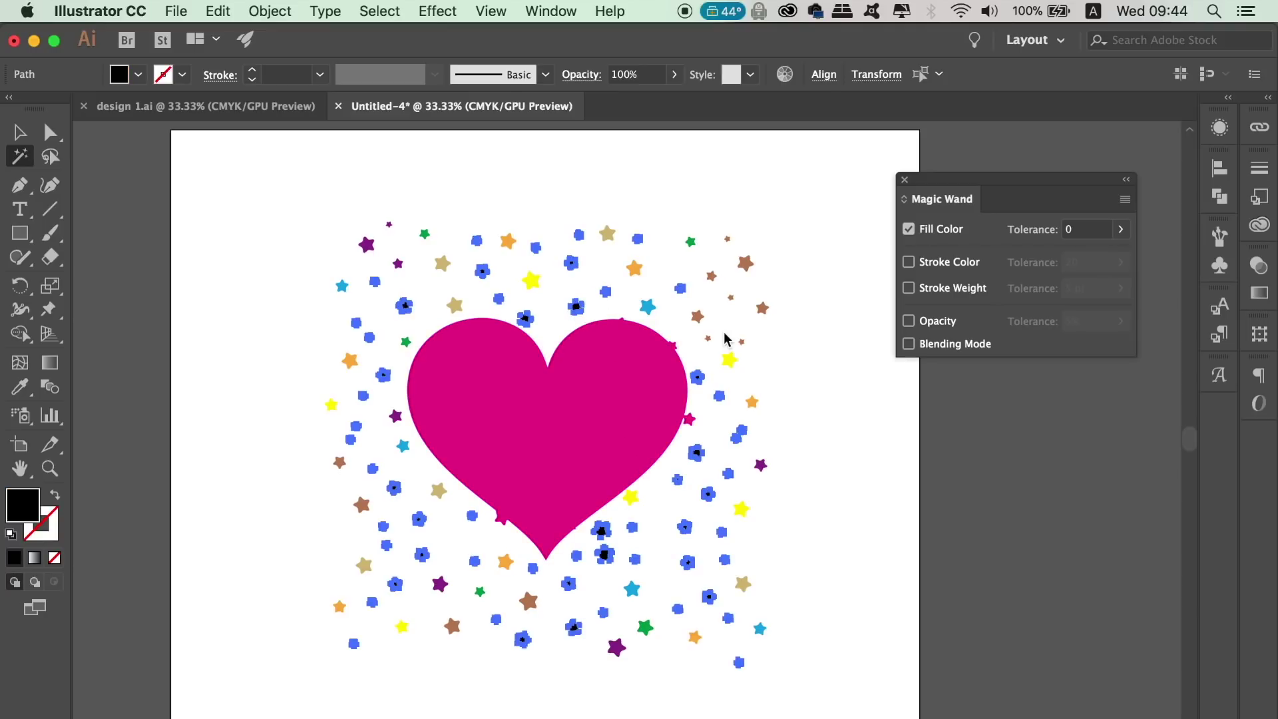
click(746, 263)
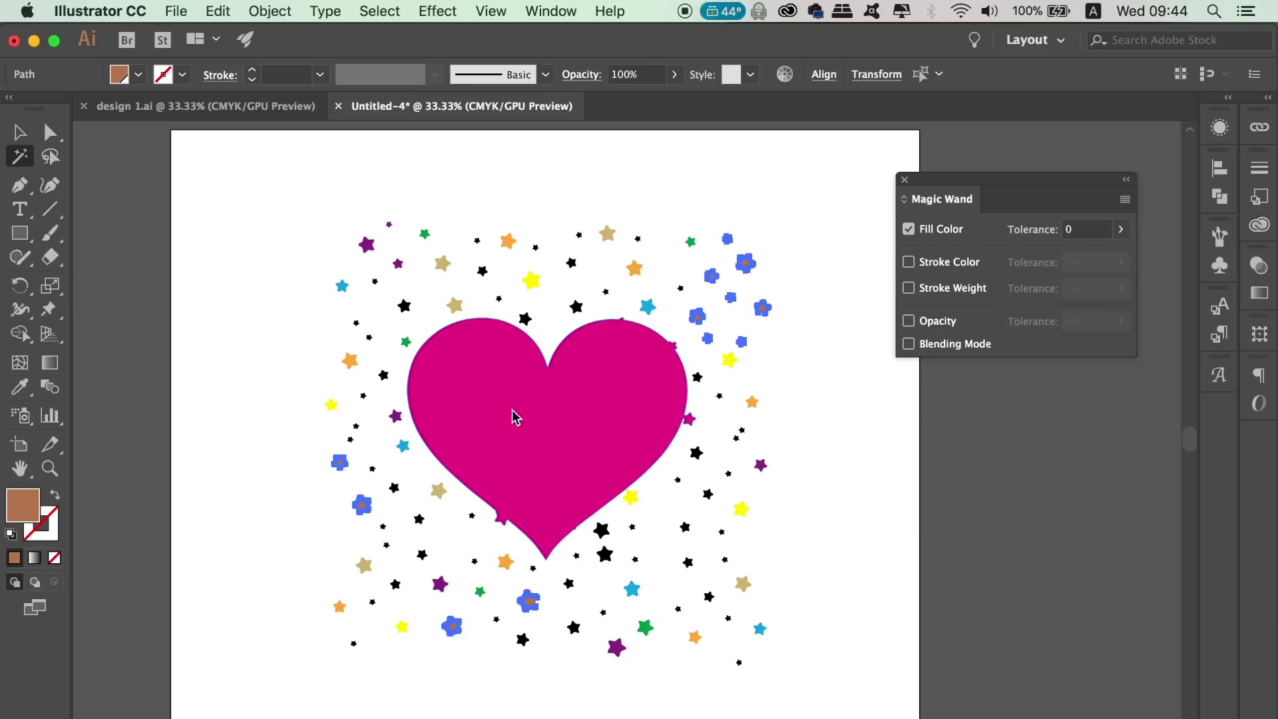
double_click(29, 512)
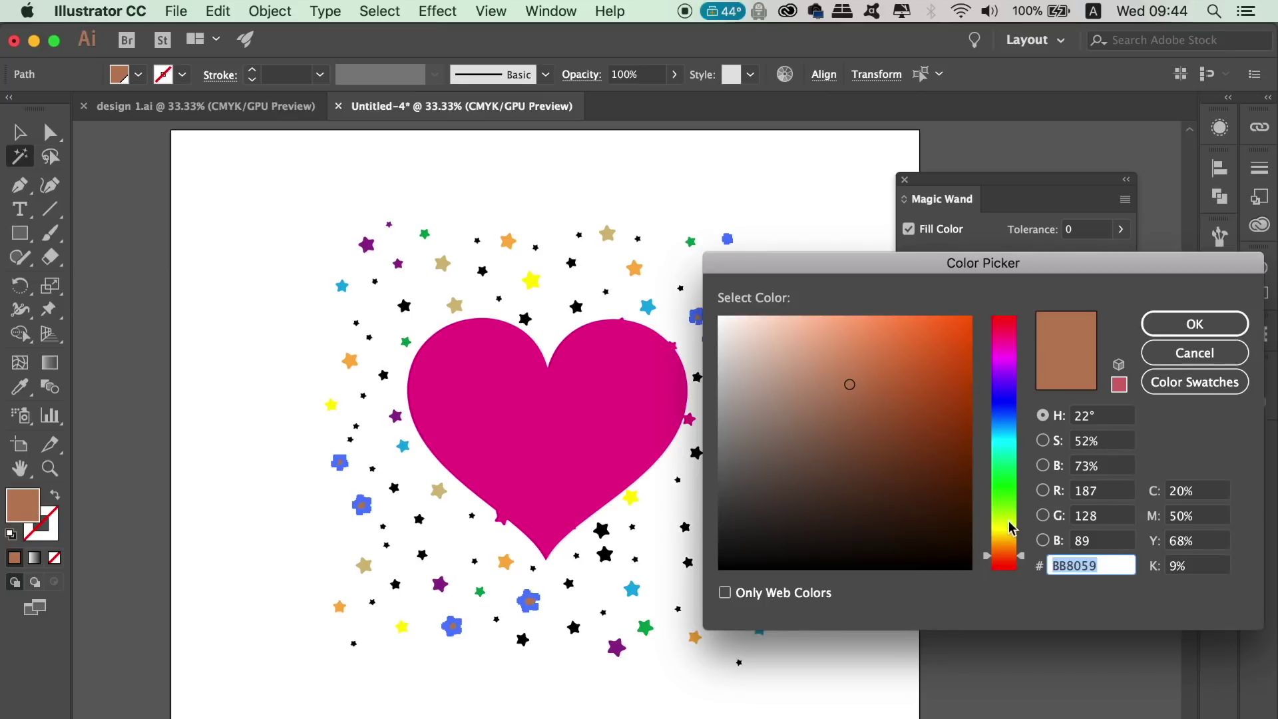
click(1013, 482)
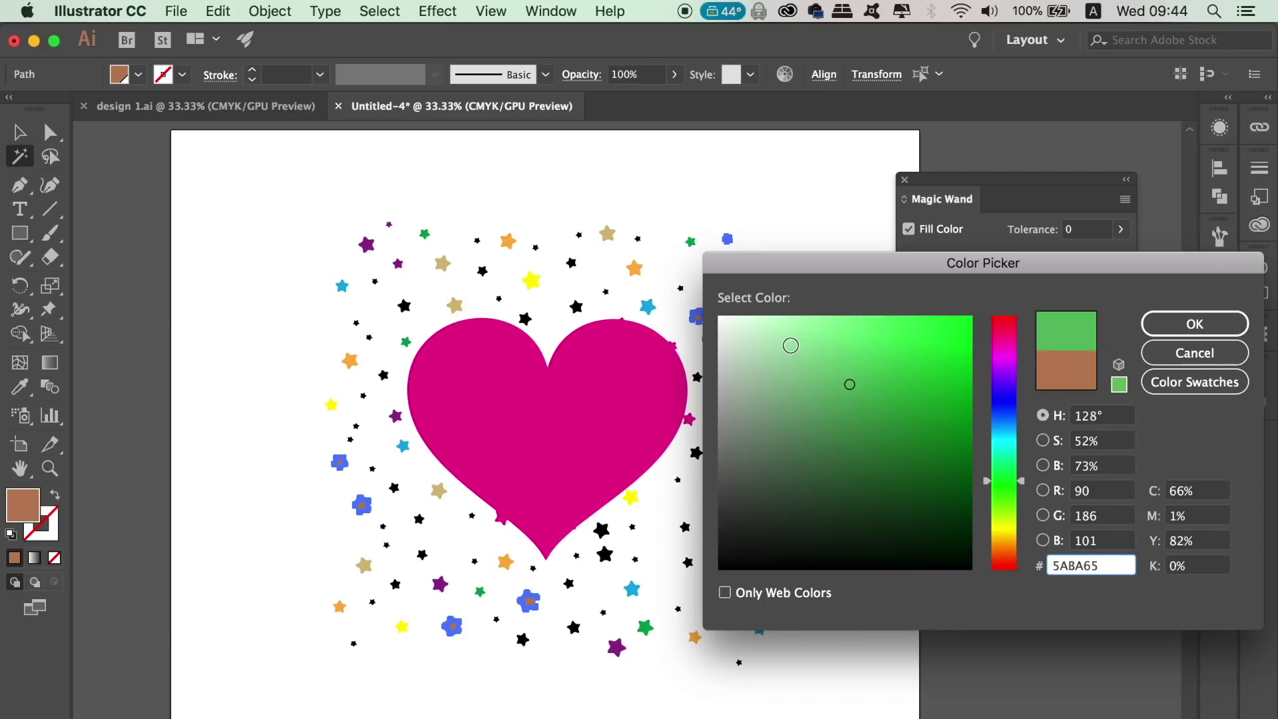
click(849, 342)
click(1194, 323)
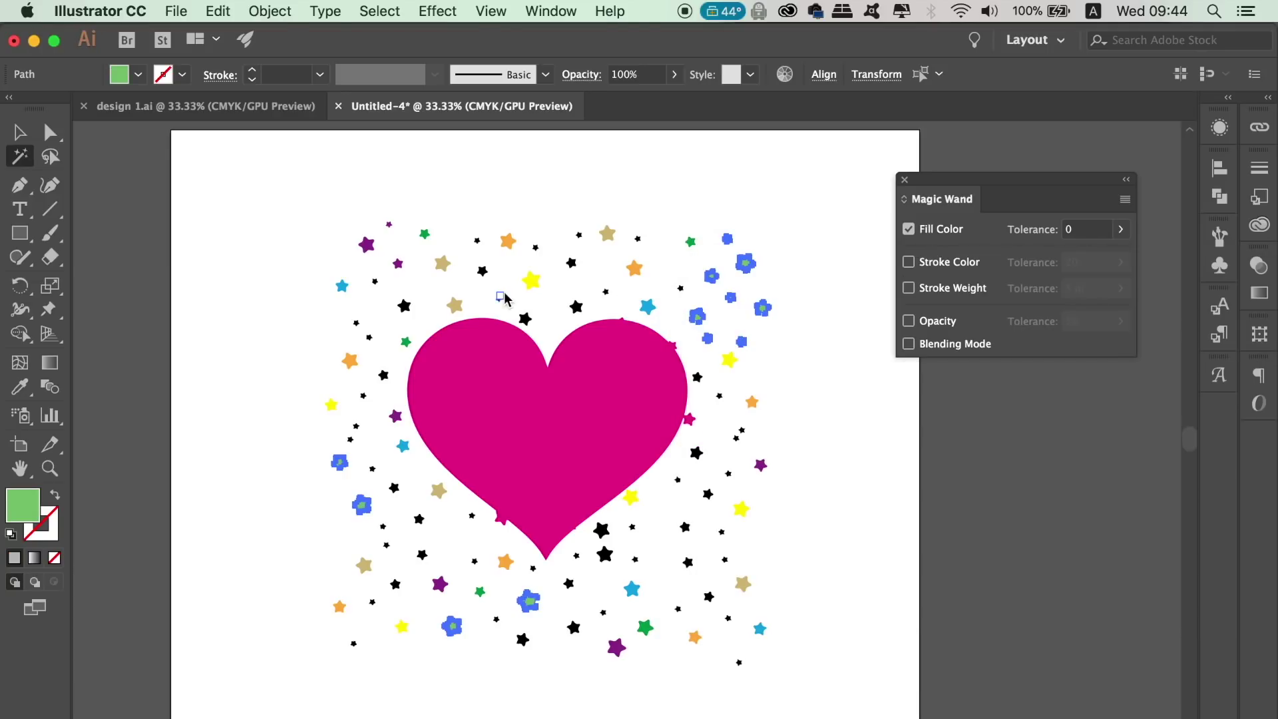
click(285, 262)
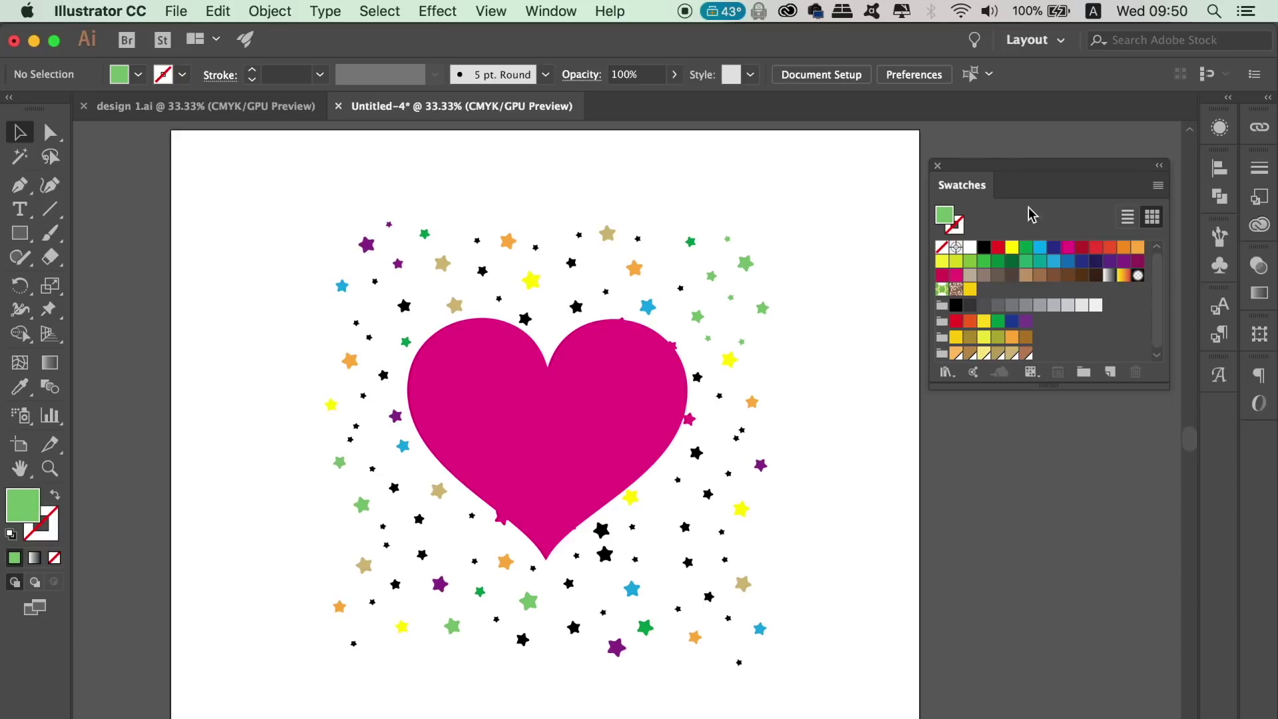
Open the Celebration swatch library and dock it directly beneath the Swatches panel.
click(1155, 191)
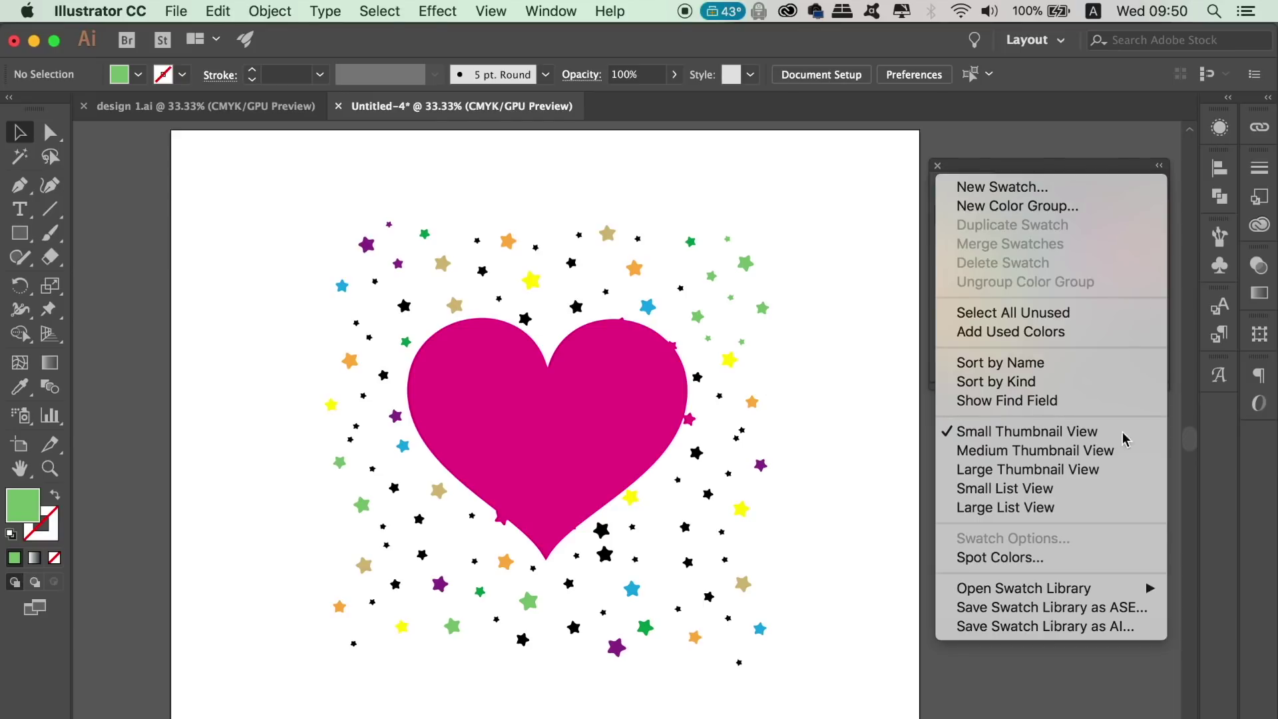
mouse_move(1097, 595)
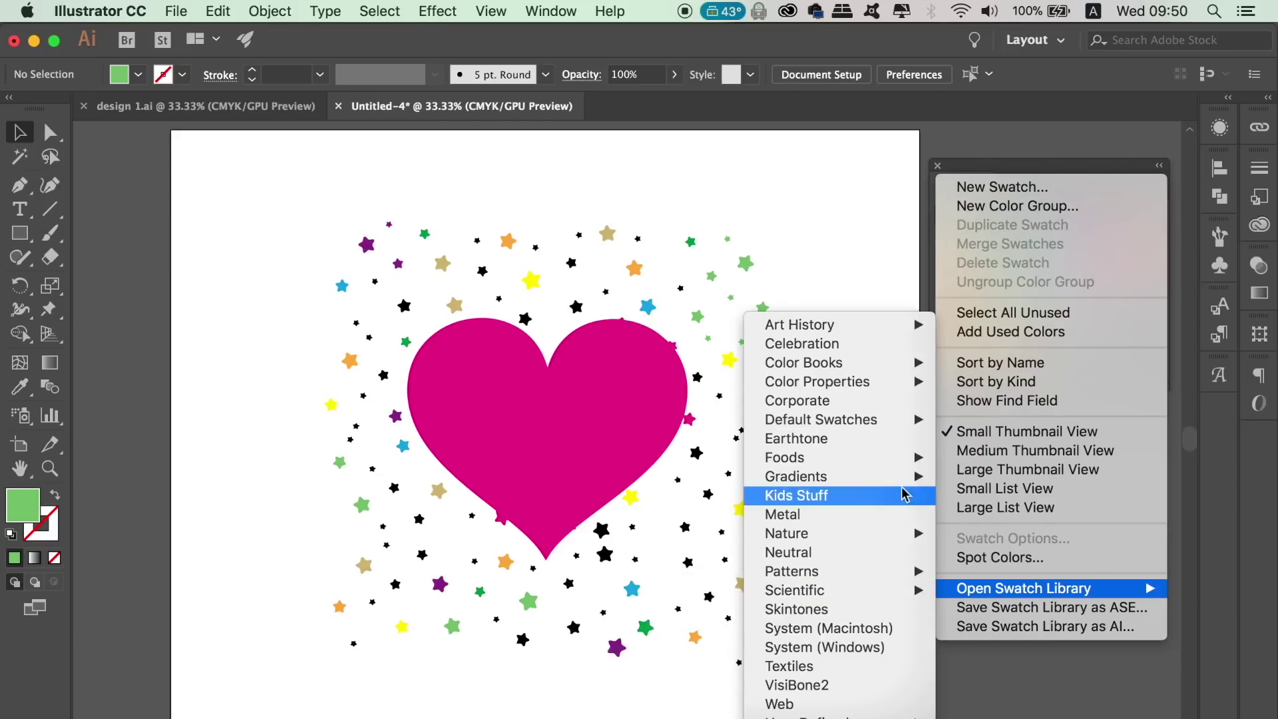
click(859, 357)
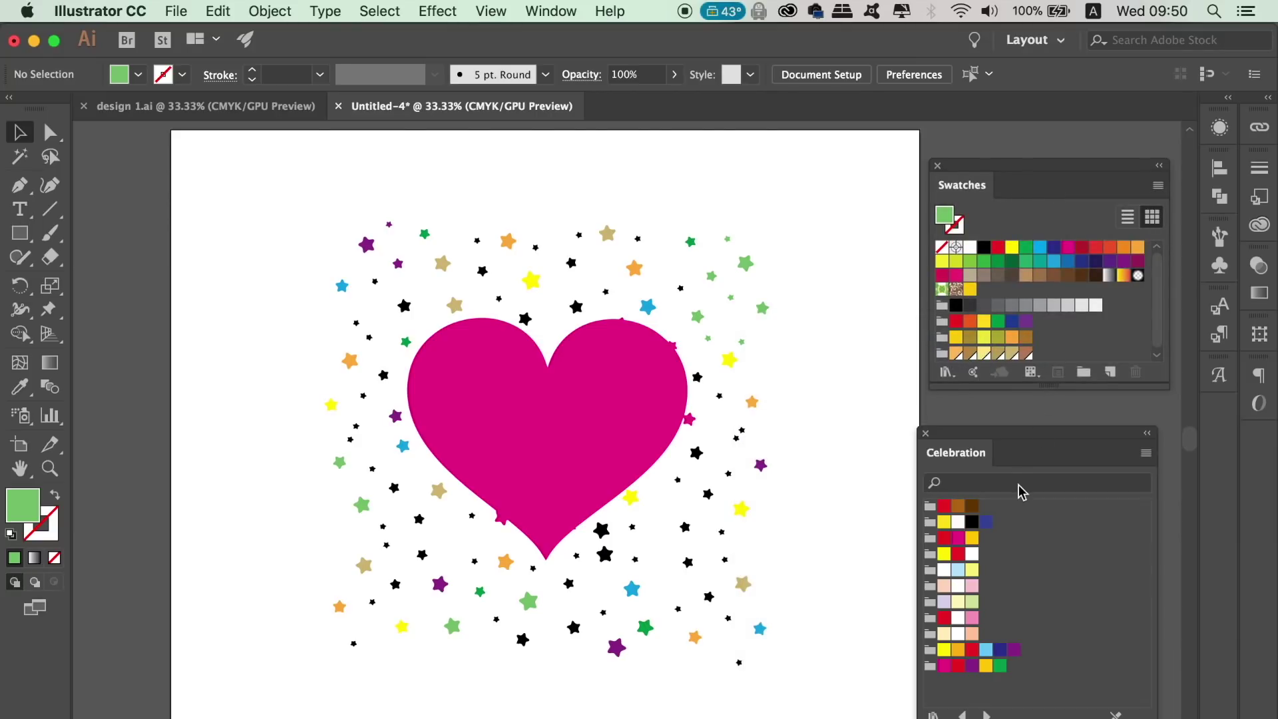
drag(1023, 451, 1012, 400)
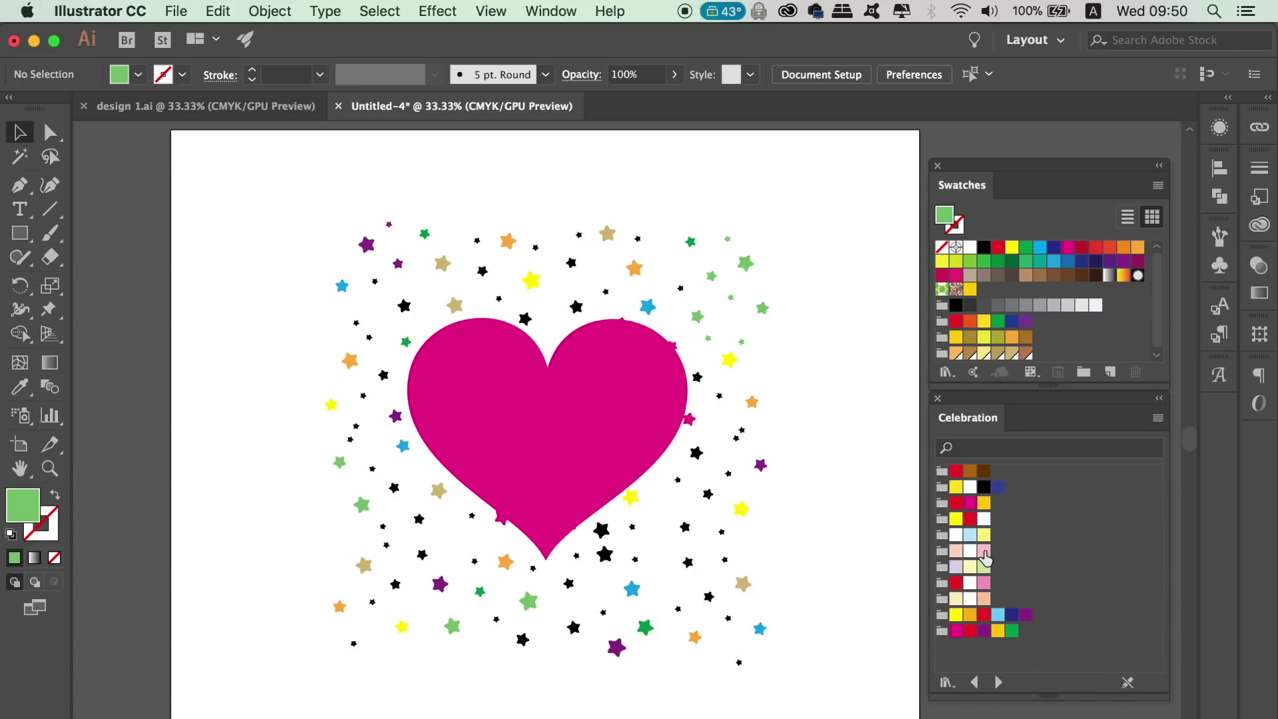
Recolour black stars light pink, yellow lavender, light green pink, and green light green.
key(y)
click(526, 317)
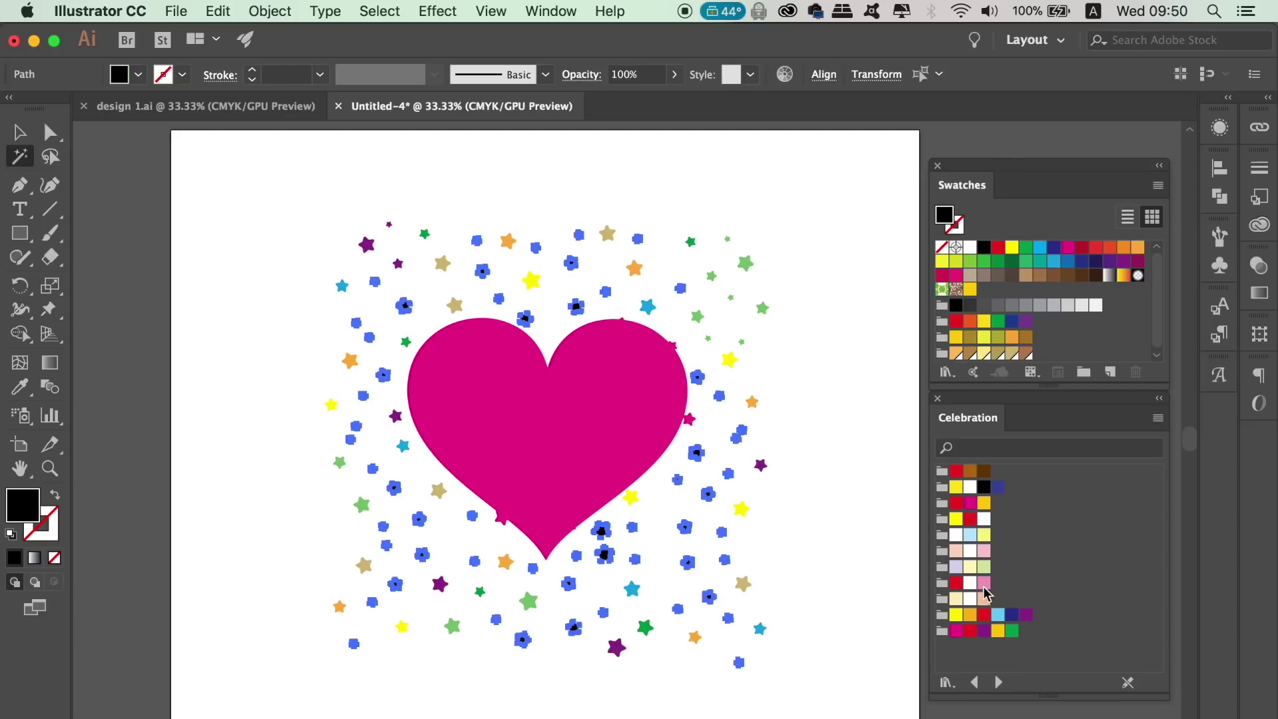
click(985, 552)
click(729, 358)
click(959, 567)
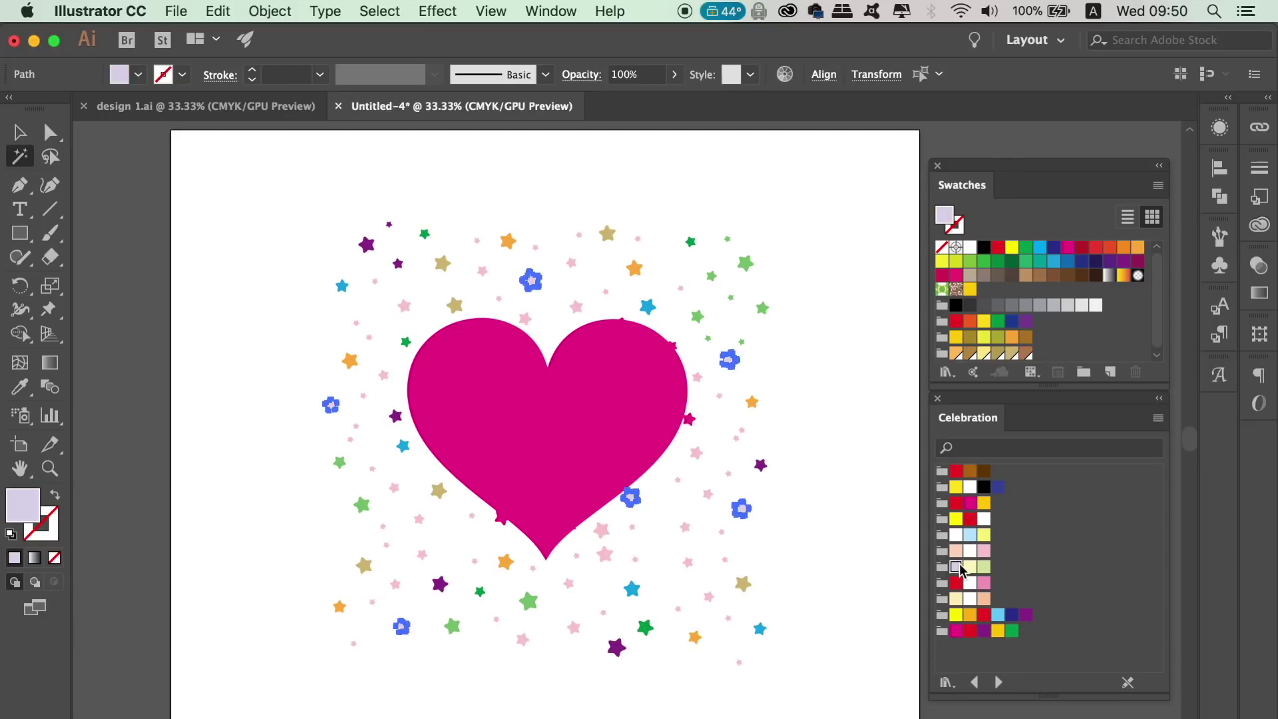
click(743, 262)
click(983, 551)
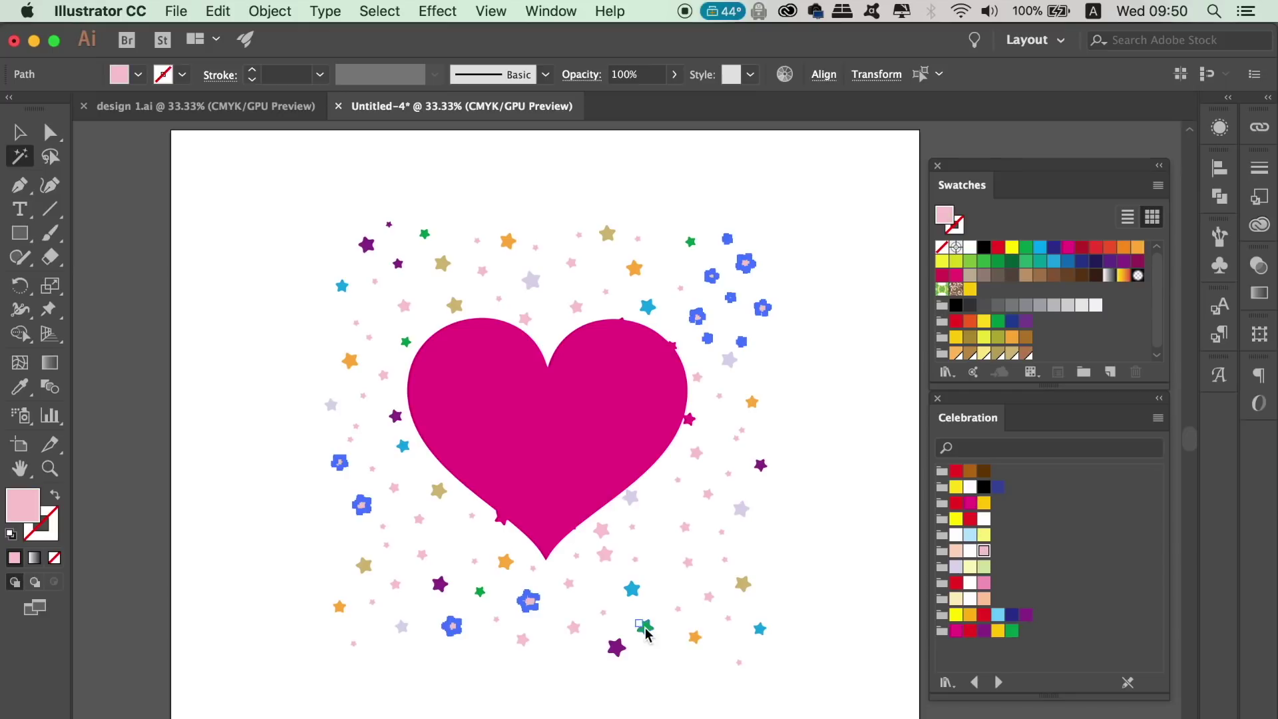
click(645, 629)
click(984, 567)
Recolour tan stars light blue, orange light yellow, bright blue pink, then select the light yellow stars.
click(744, 585)
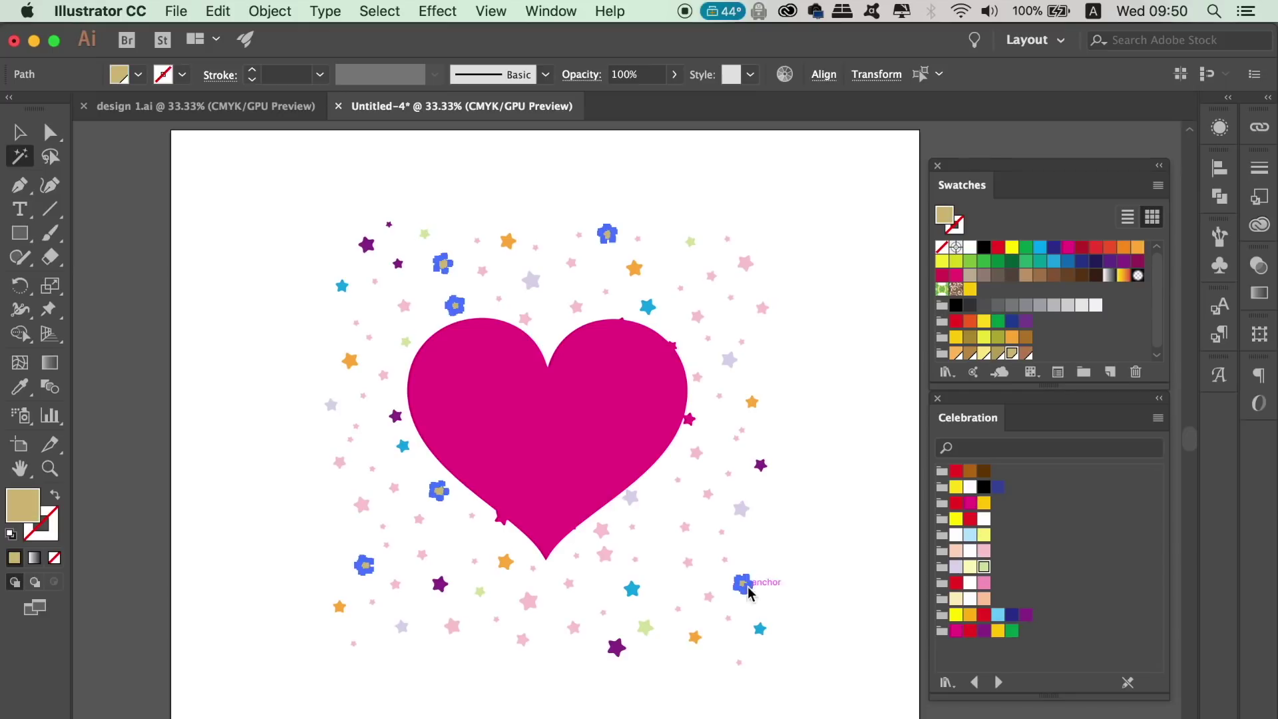
click(970, 535)
click(604, 554)
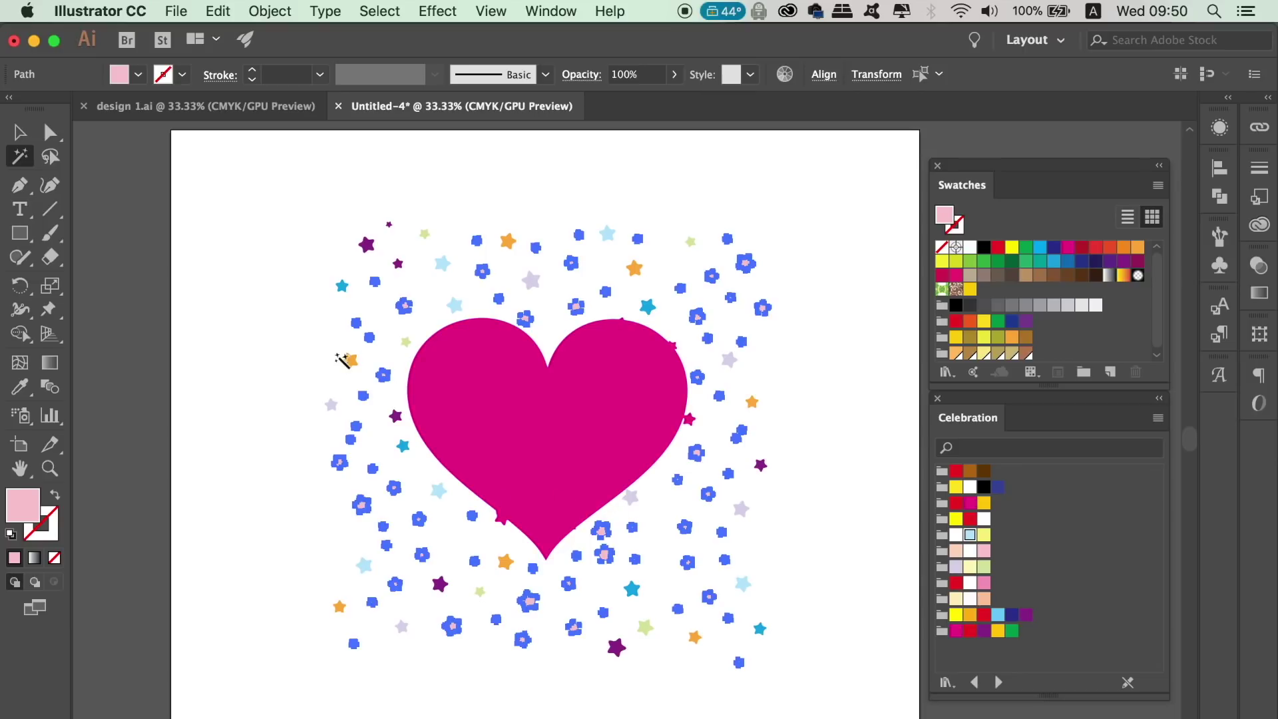
click(342, 359)
click(984, 535)
click(401, 446)
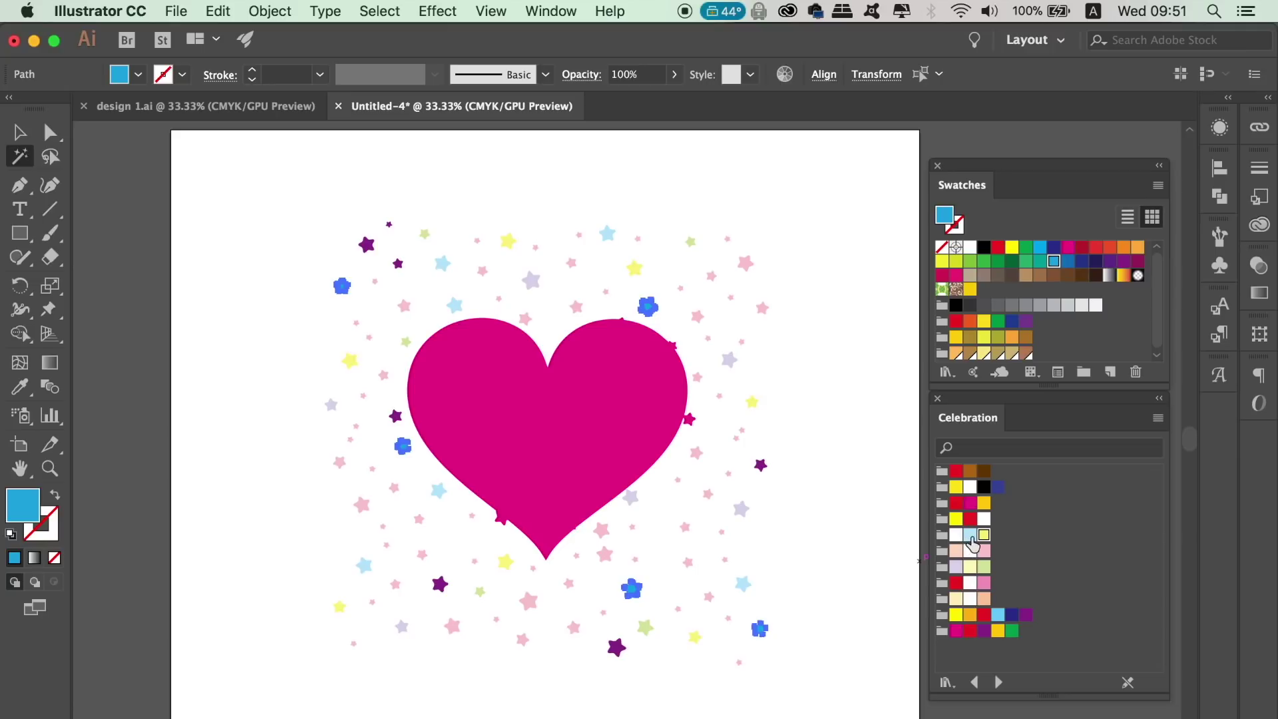
click(983, 582)
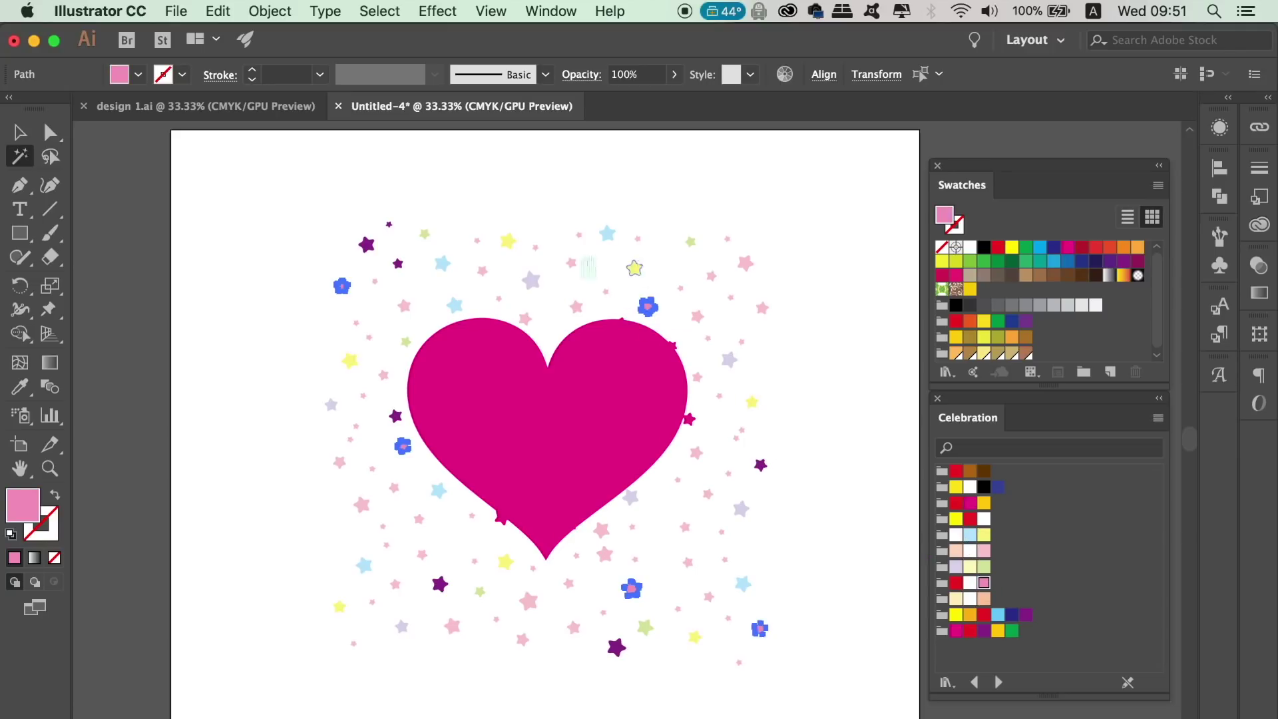
click(340, 607)
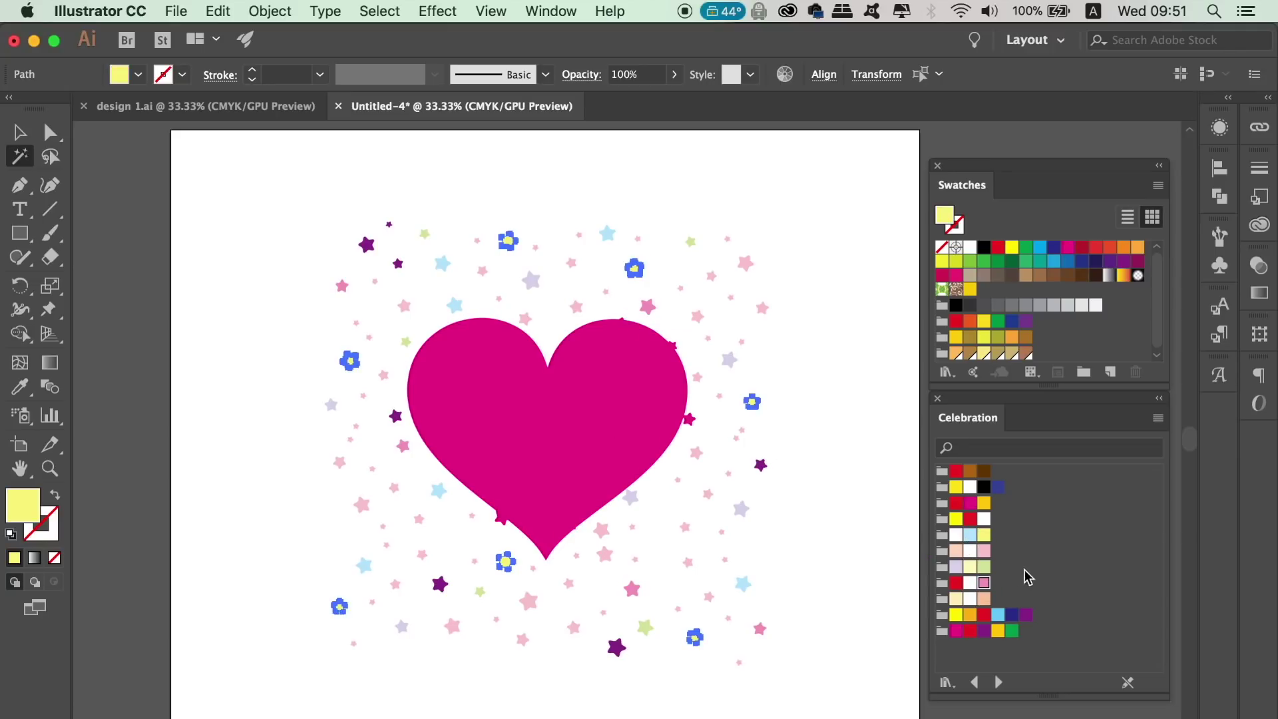